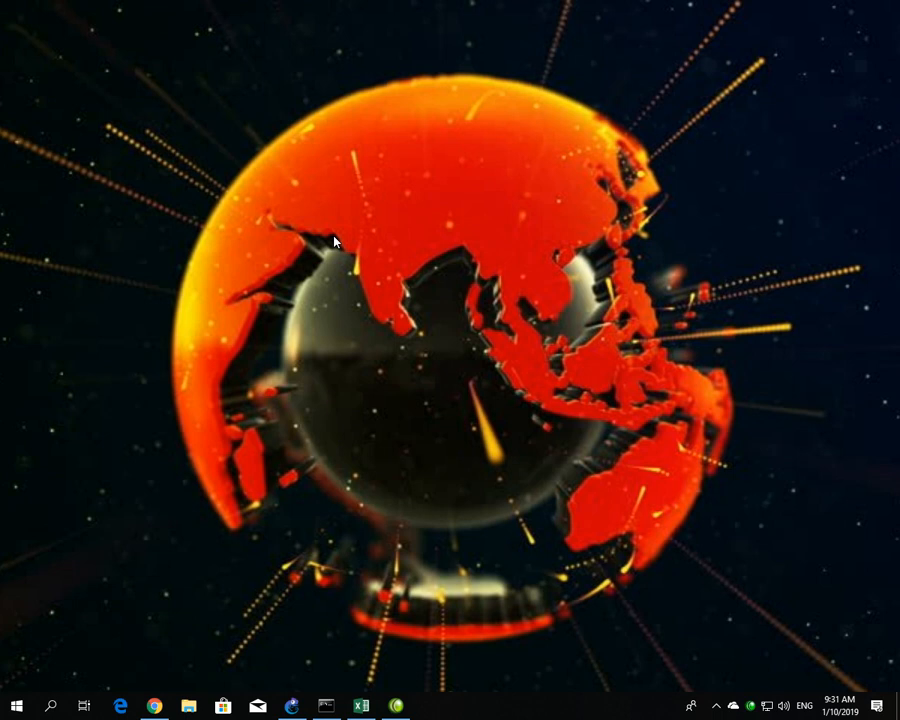
- Switch to the open Excel workbook and merge and center cells F1:I1 on Sheet1
{"action": "left_click", "coordinate": [361, 705]}
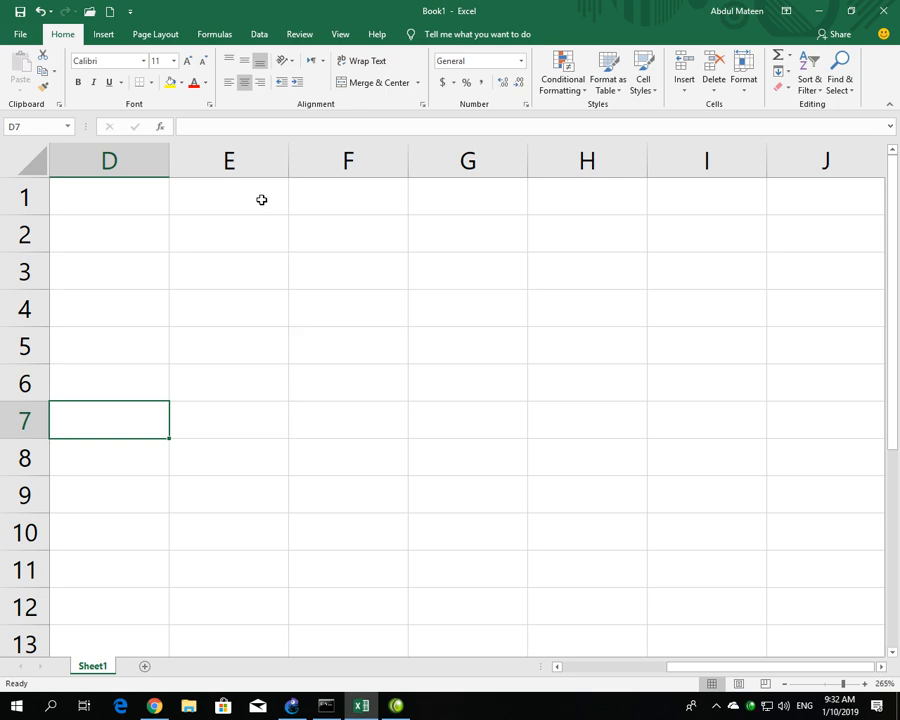
{"action": "left_click_drag", "start_coordinate": [322, 198], "coordinate": [667, 225]}
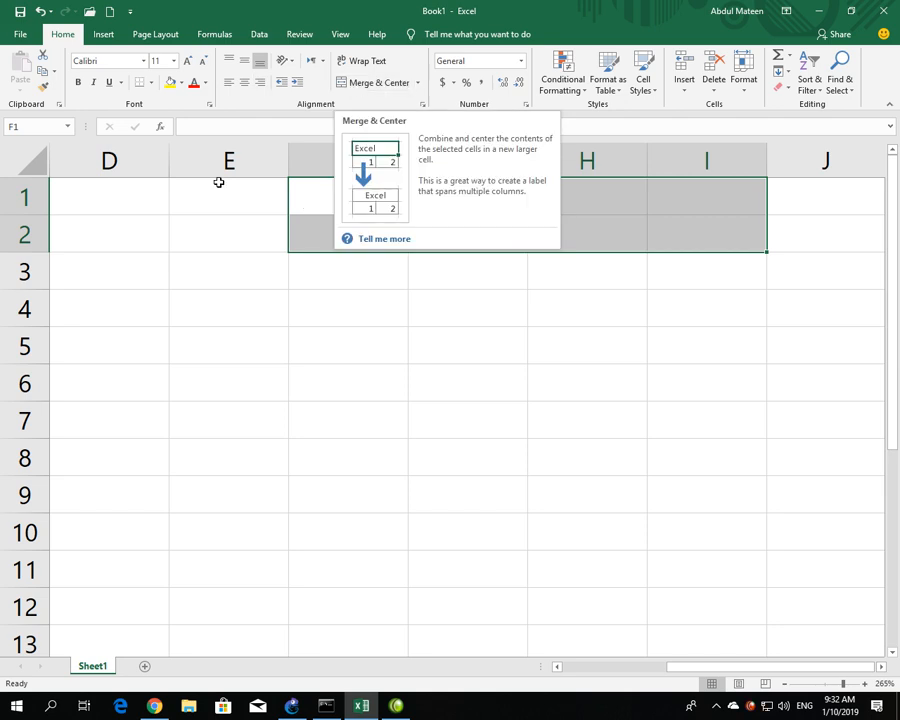
{"action": "left_click_drag", "start_coordinate": [292, 192], "coordinate": [706, 196]}
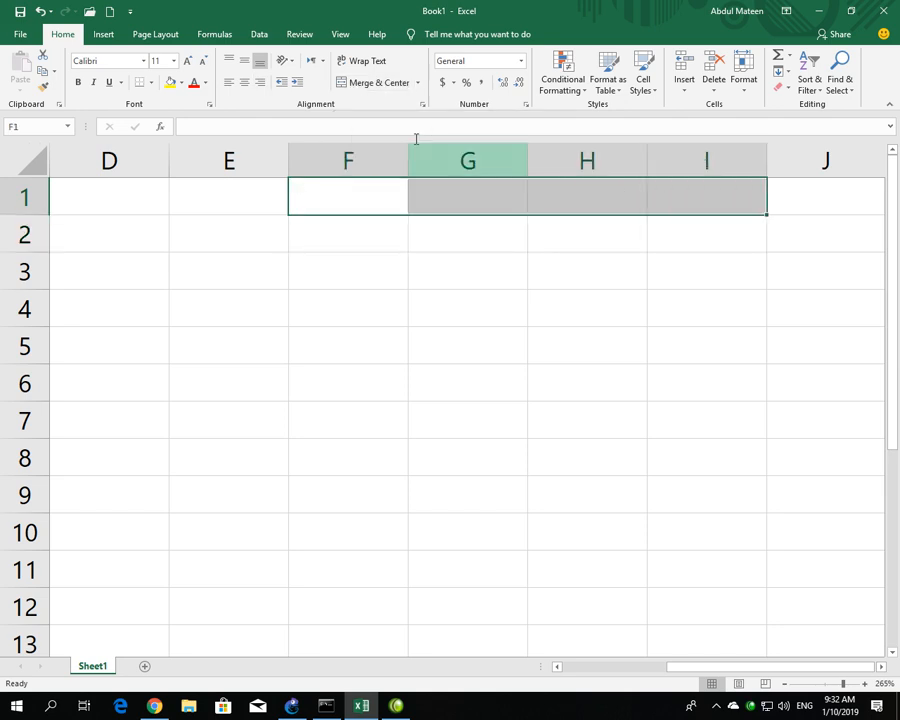
{"action": "left_click", "coordinate": [367, 83]}
- Enter the bilingual title "Table / پہاڑے" in the merged cell F1
{"action": "type", "text": "Table"}
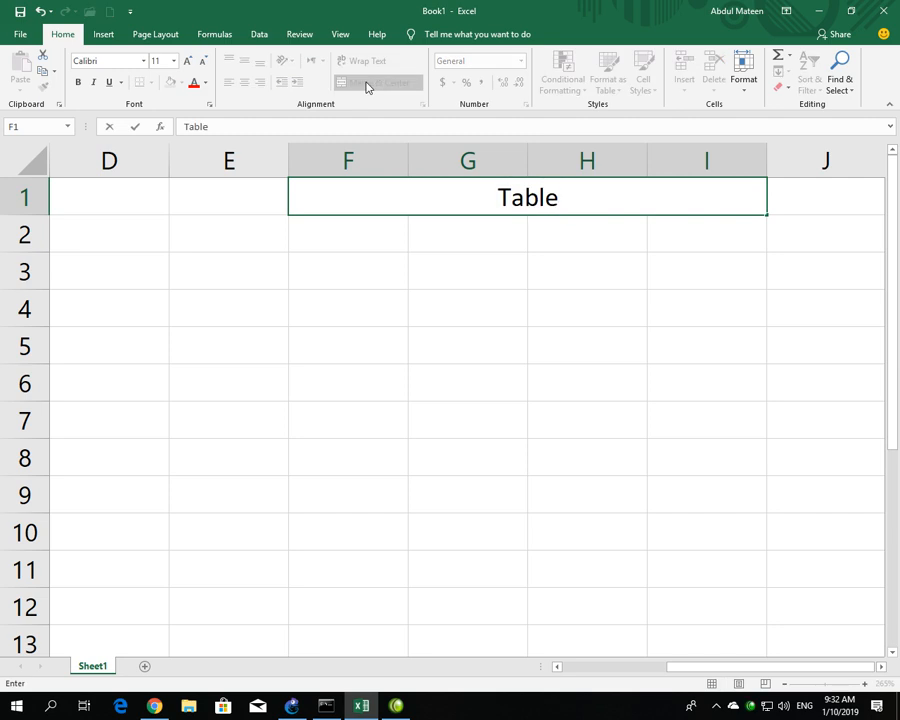
{"action": "type", "text": " /"}
{"action": "key", "text": "alt+shift"}
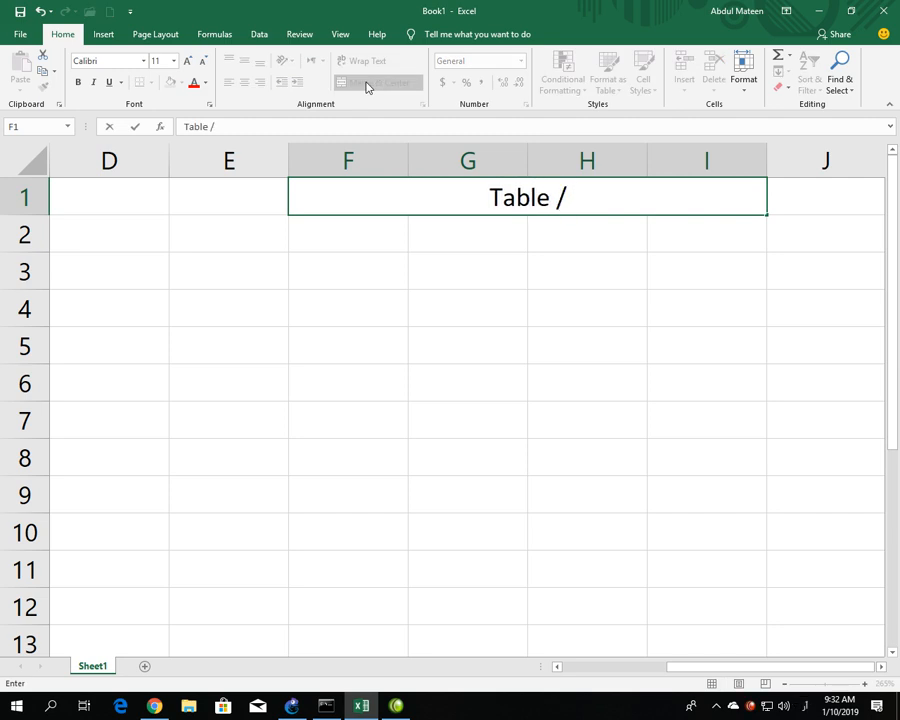
{"action": "type", "text": "په"}
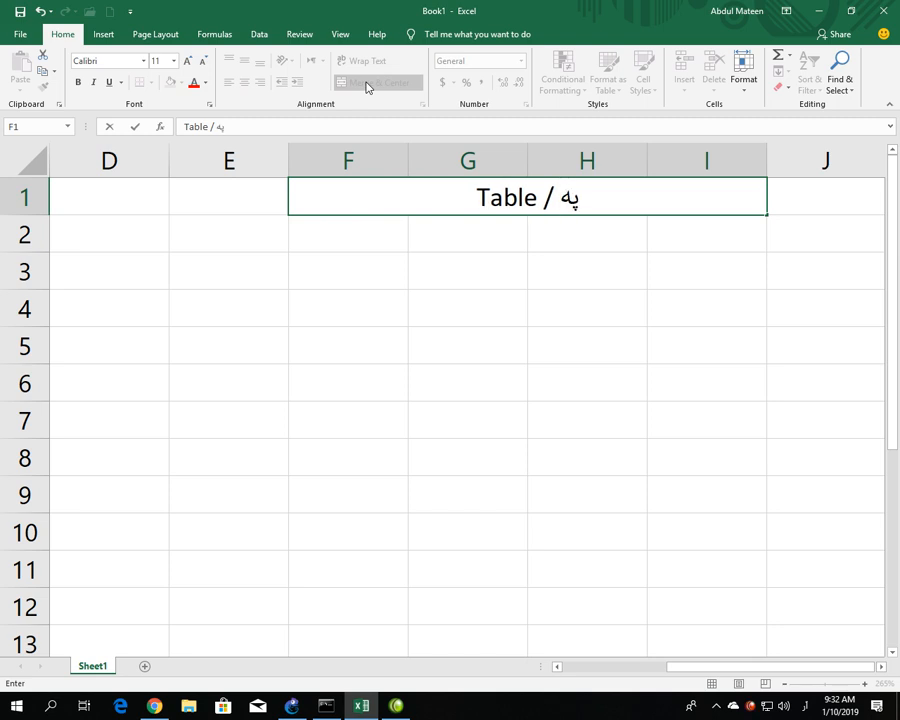
{"action": "type", "text": "اڑ"}
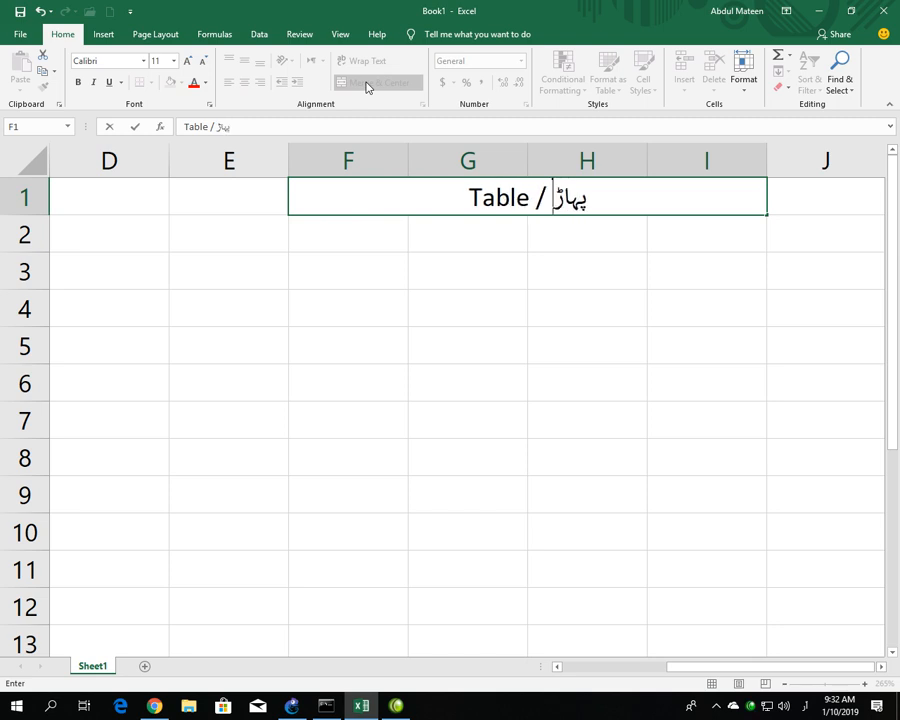
{"action": "type", "text": "ے"}
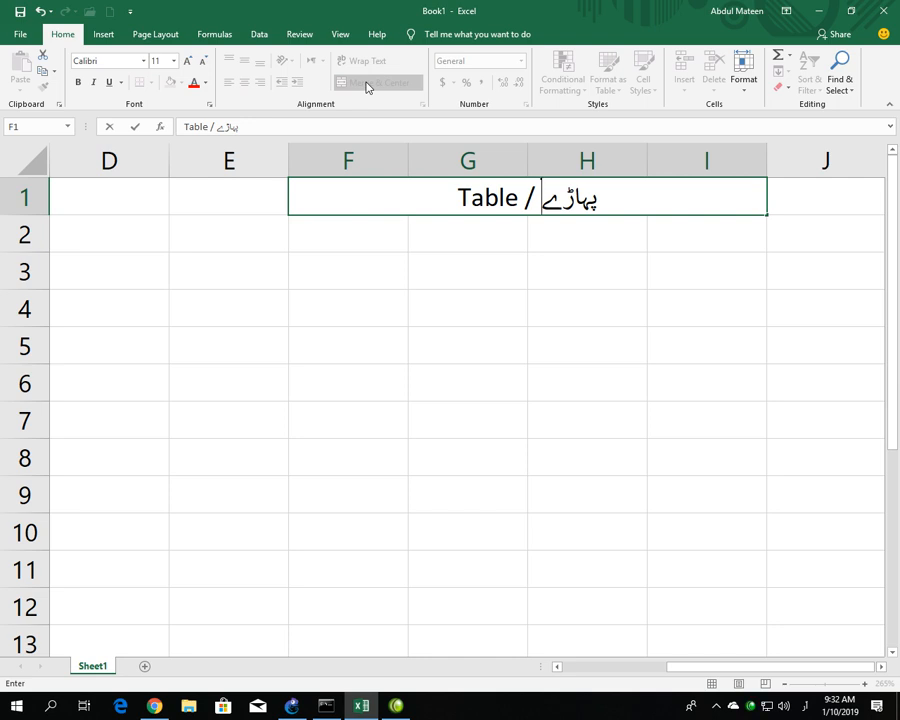
{"action": "key", "text": "Return"}
{"action": "key", "text": "Up"}
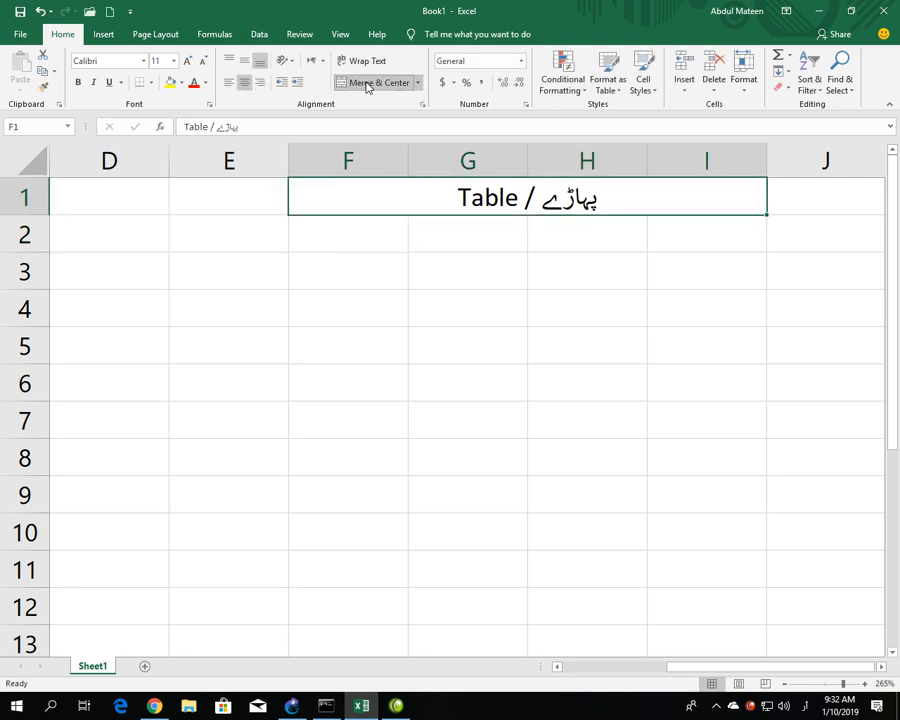
- Format the title in F1 as bold, font size 12 and purple
{"action": "key", "text": "ctrl+b"}
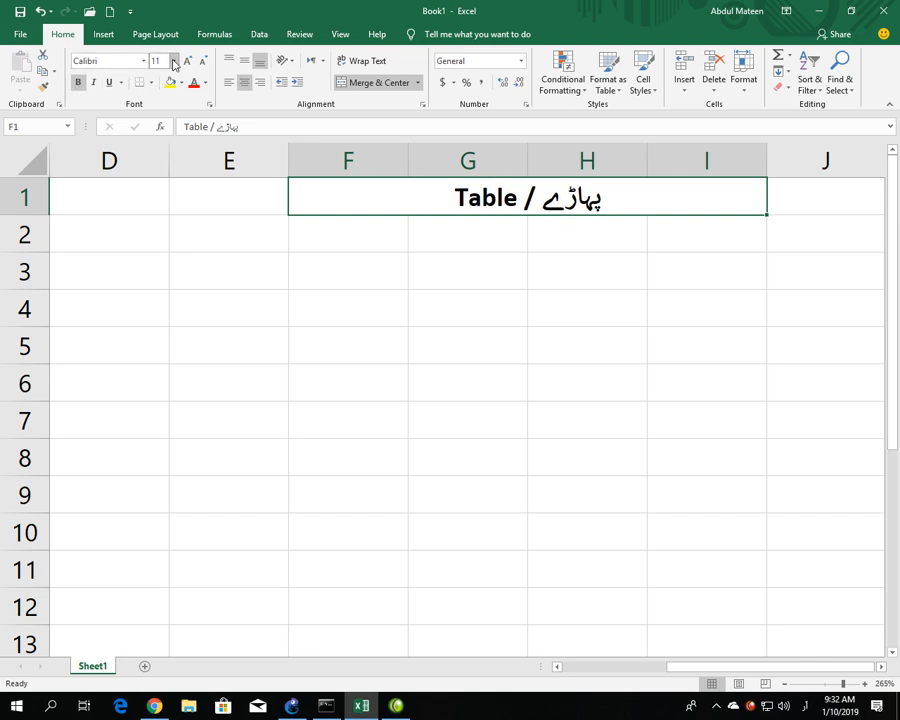
{"action": "left_click", "coordinate": [184, 62]}
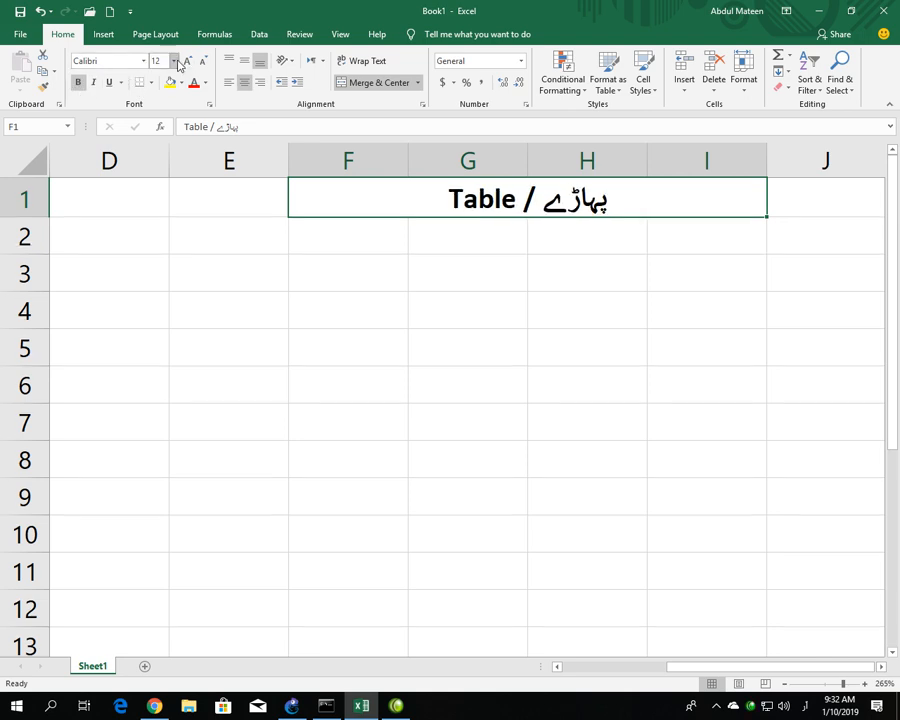
{"action": "left_click", "coordinate": [205, 82]}
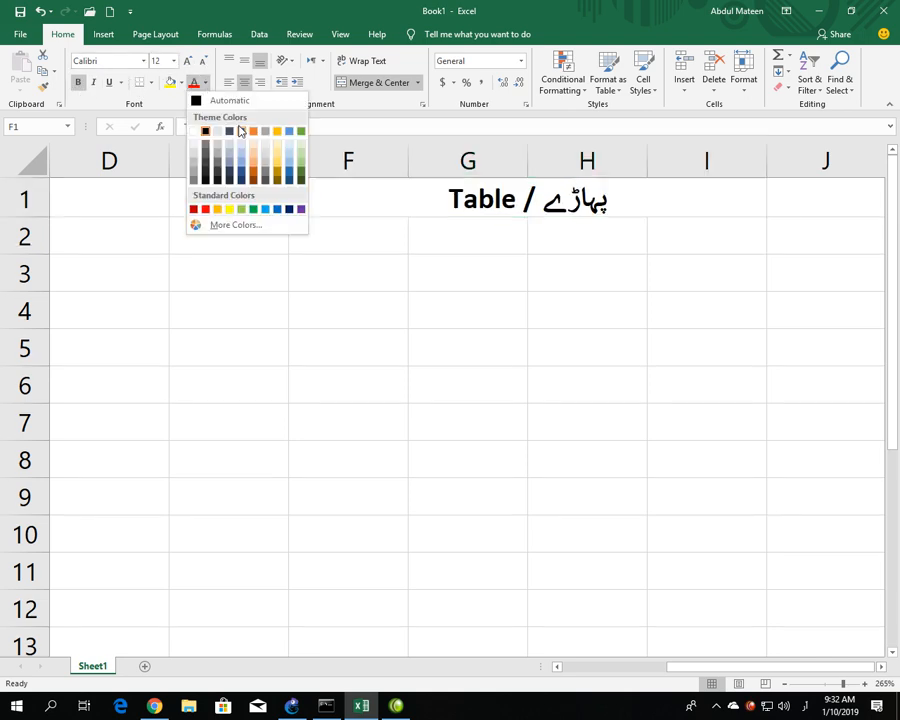
{"action": "left_click", "coordinate": [301, 211]}
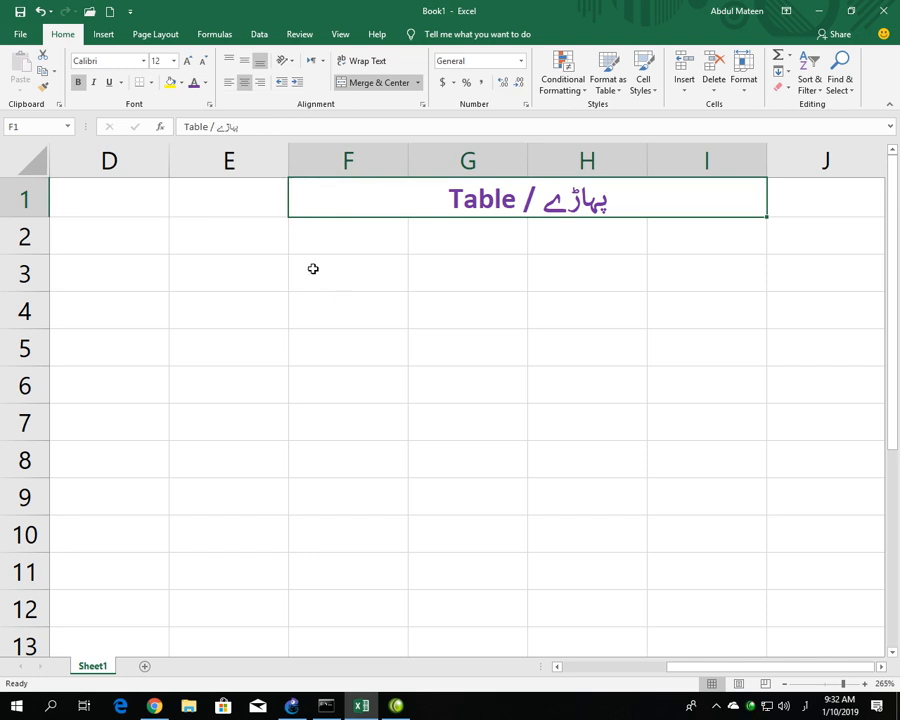
- Apply an outside border to cell D1
{"action": "left_click", "coordinate": [132, 198]}
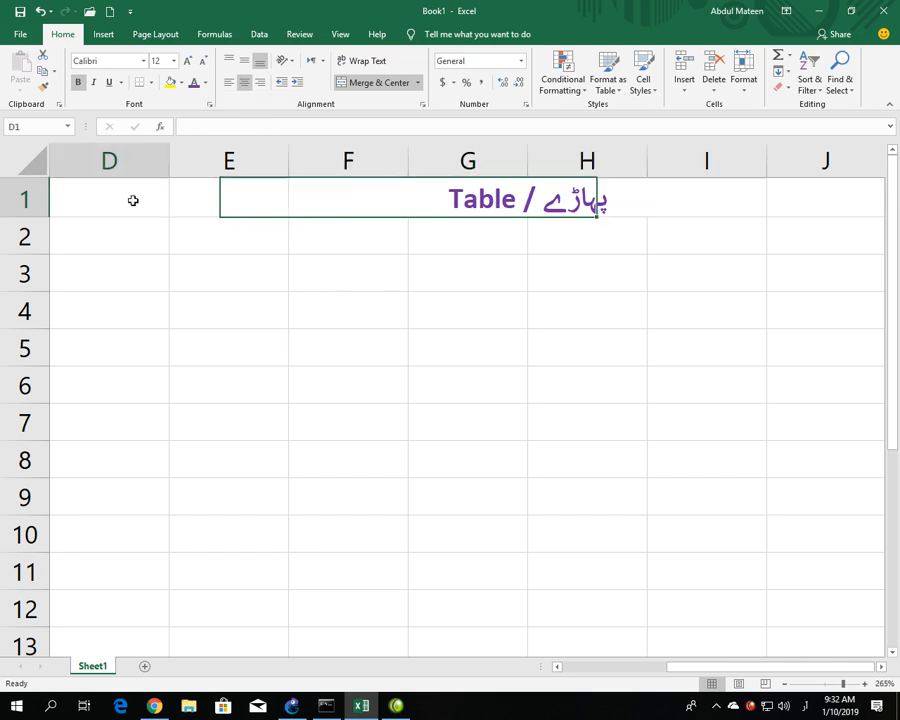
{"action": "left_click", "coordinate": [151, 82]}
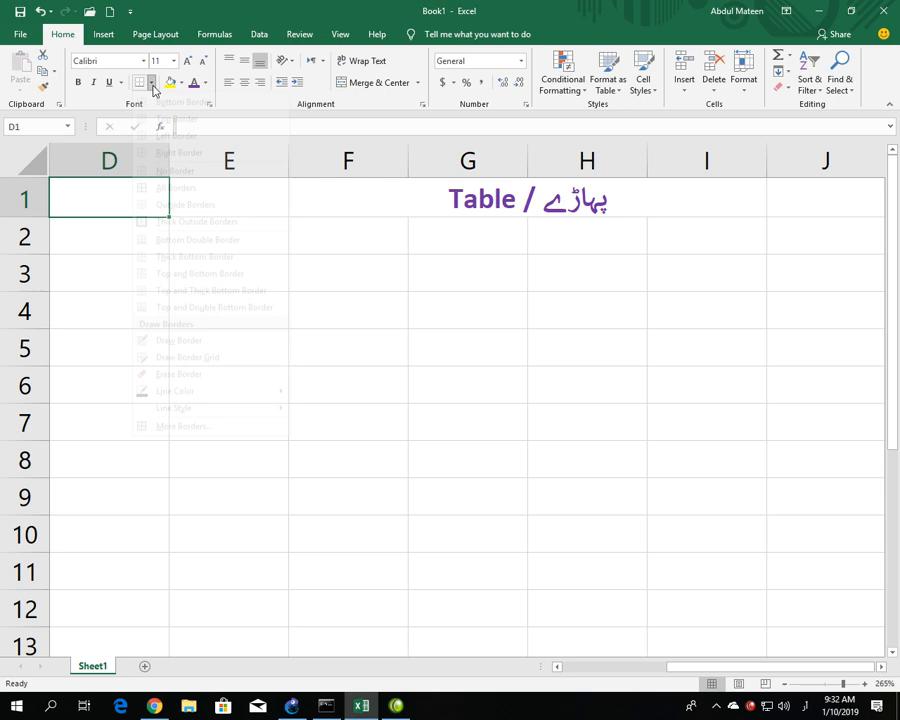
{"action": "left_click", "coordinate": [145, 205]}
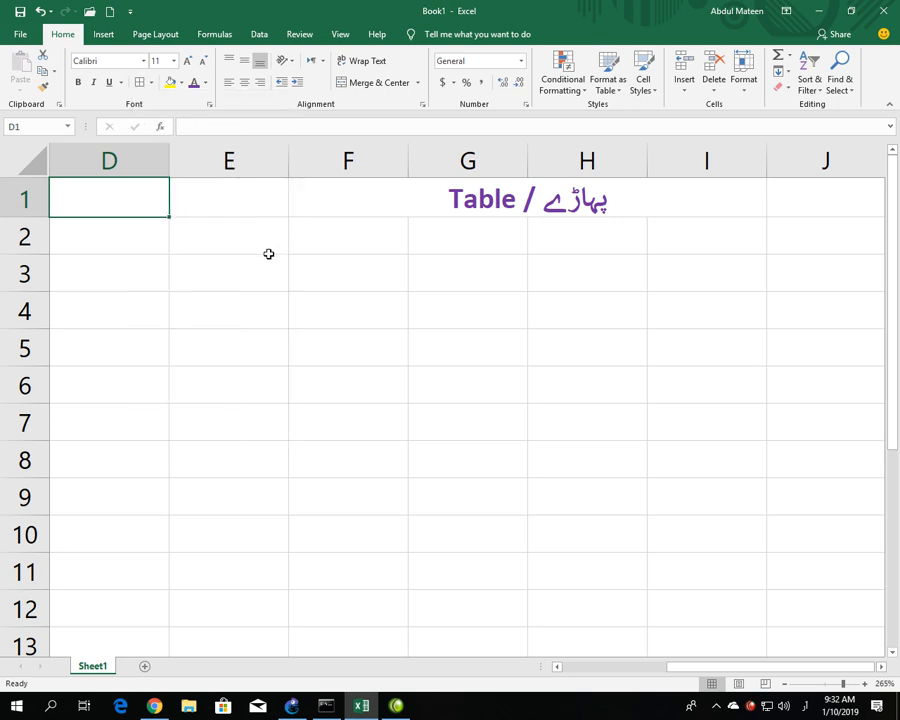
{"action": "left_click", "coordinate": [311, 242]}
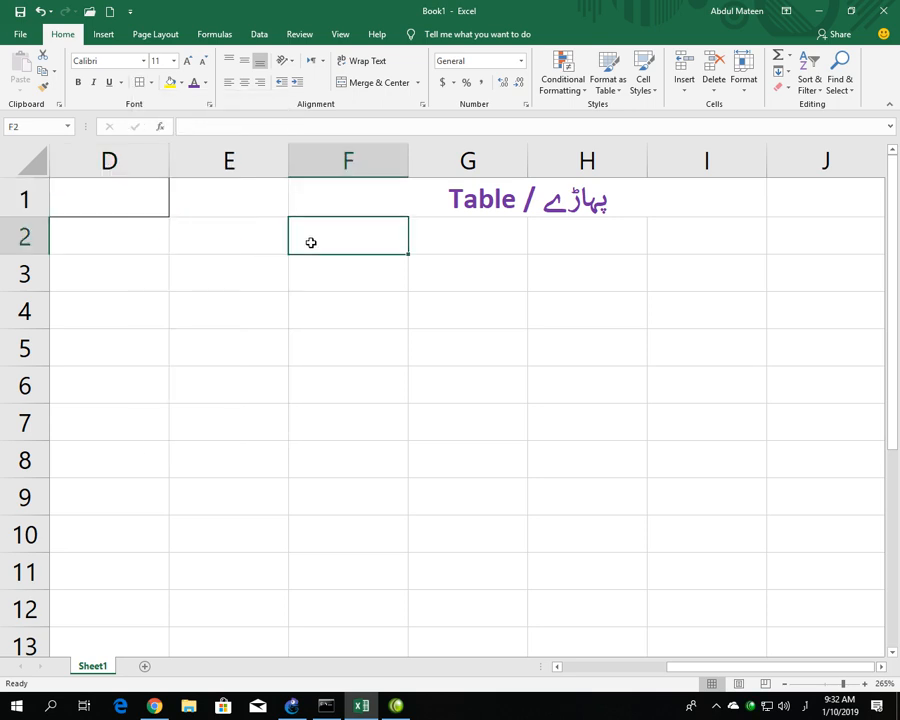
{"action": "left_click", "coordinate": [255, 242]}
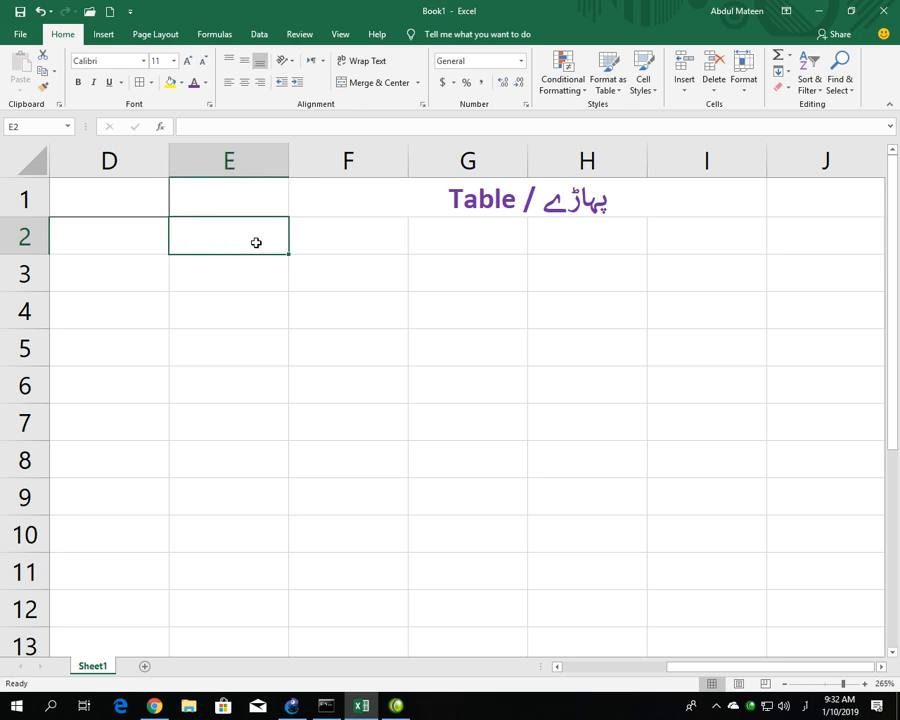
{"action": "type", "text": "="}
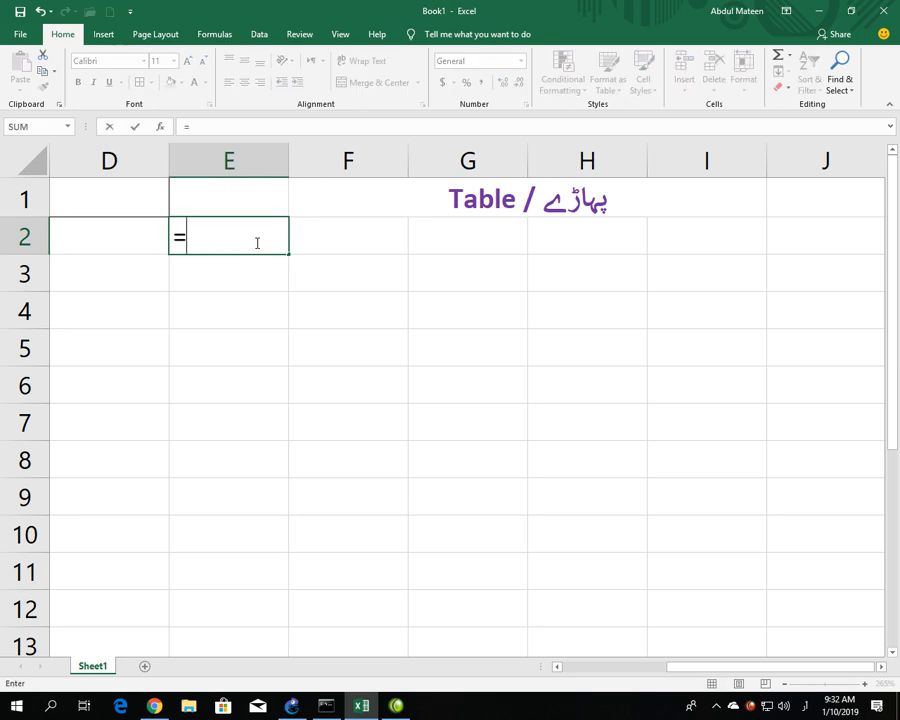
{"action": "type", "text": "4"}
{"action": "key", "text": "BackSpace"}
{"action": "type", "text": "4"}
{"action": "key", "text": "BackSpace"}
{"action": "key", "text": "BackSpace"}
{"action": "type", "text": "4"}
{"action": "key", "text": "BackSpace"}
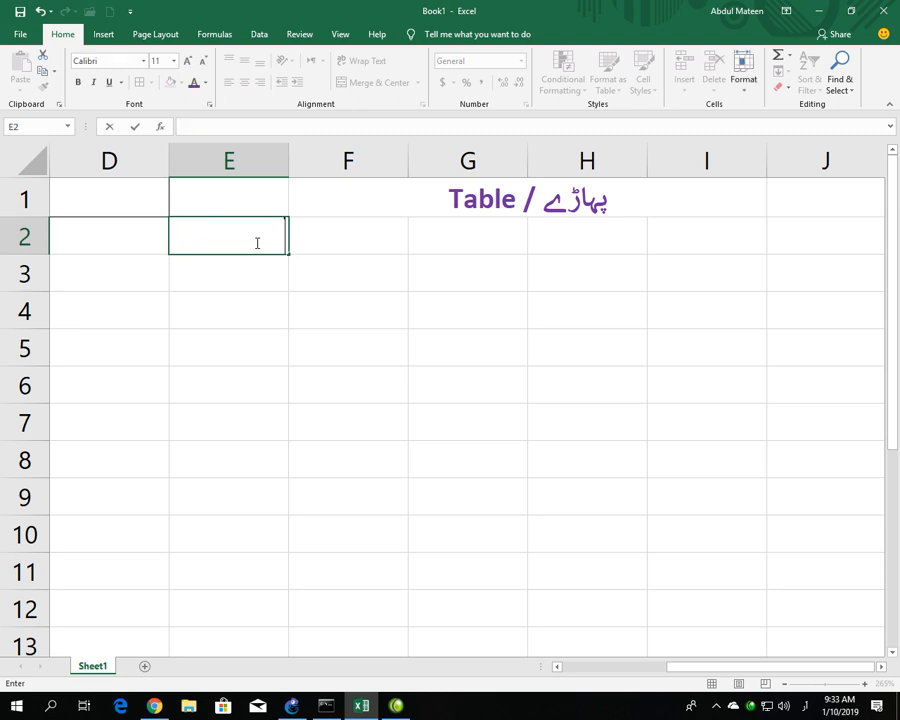
{"action": "key", "text": "Return"}
{"action": "key", "text": "Return"}
{"action": "key", "text": "Up"}
{"action": "key", "text": "Up"}
{"action": "key", "text": "alt+shift"}
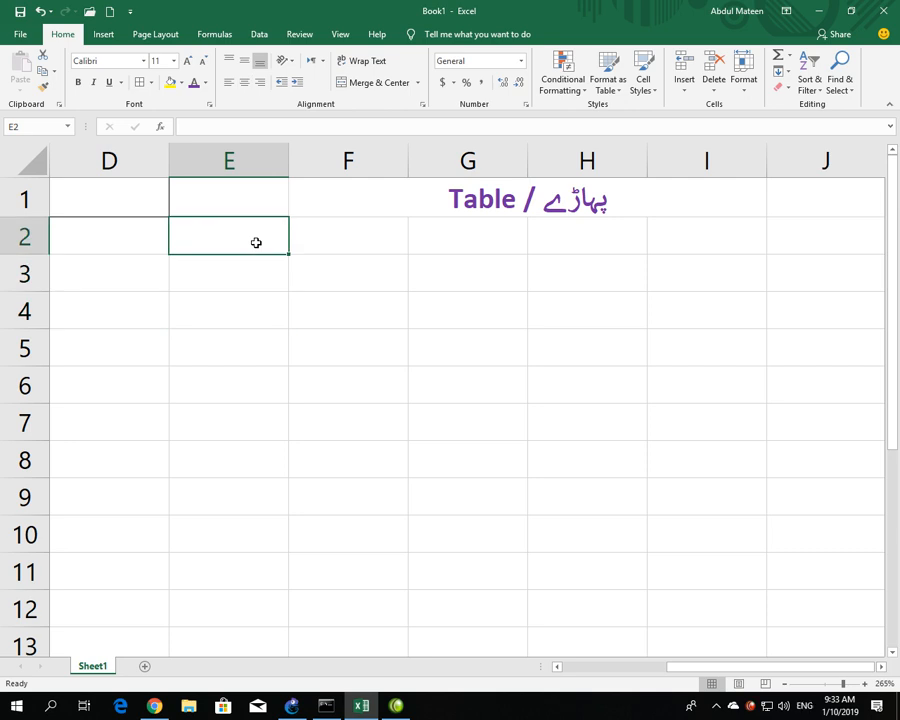
- Enter the absolute reference formula =$D$1 in cell E2
{"action": "type", "text": "$"}
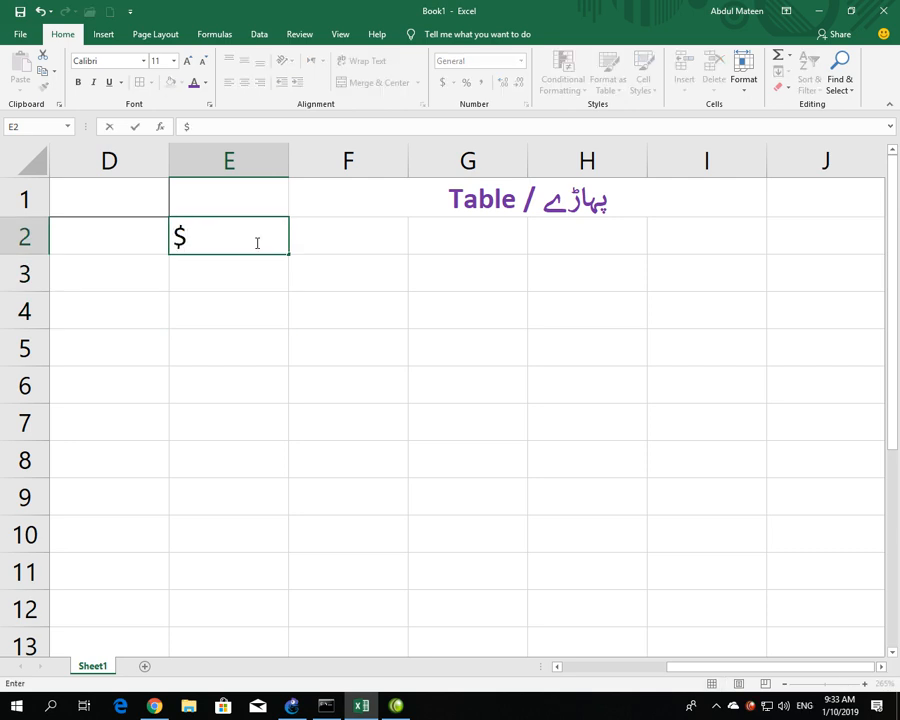
{"action": "key", "text": "BackSpace"}
{"action": "type", "text": "=$"}
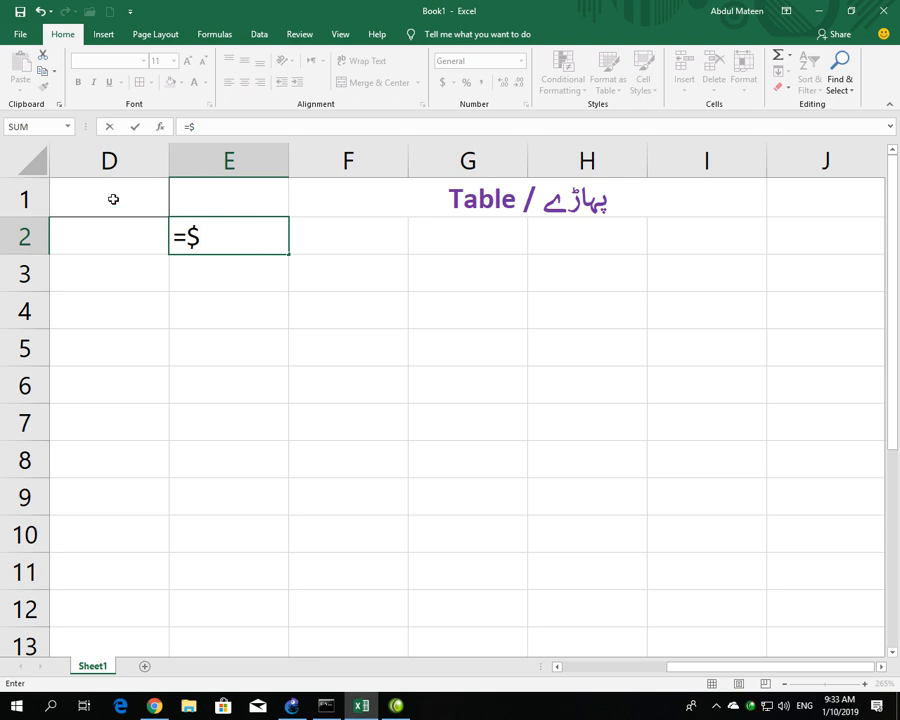
{"action": "type", "text": "D$"}
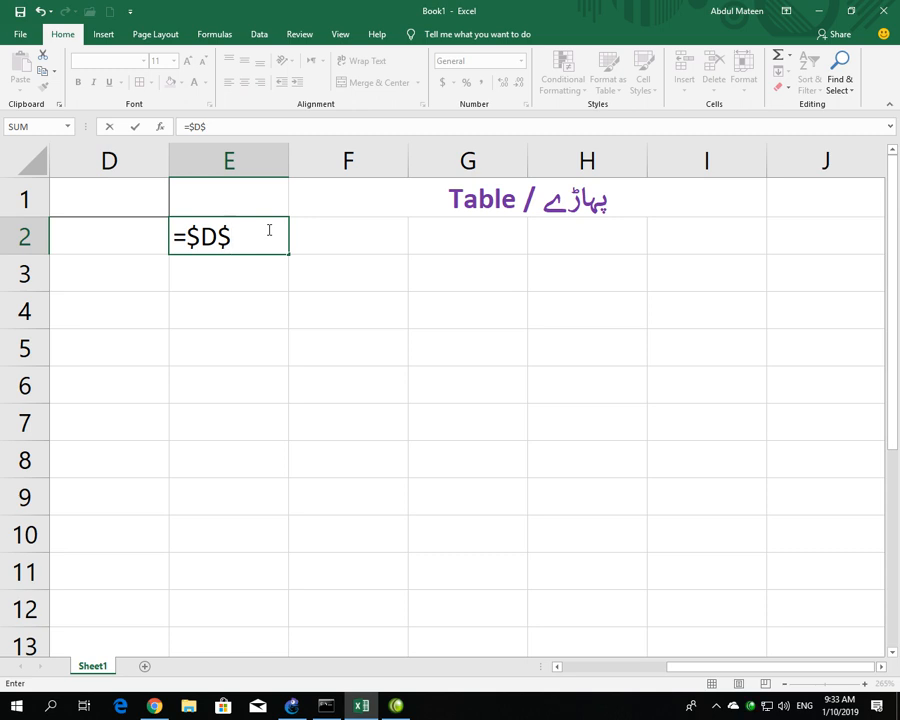
{"action": "type", "text": "1"}
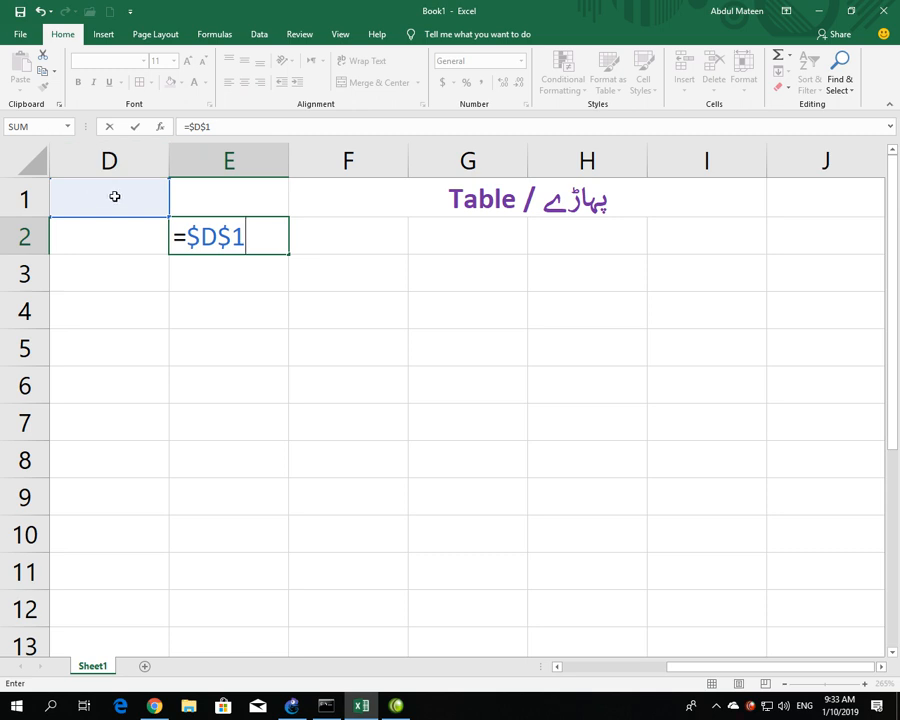
{"action": "key", "text": "Return"}
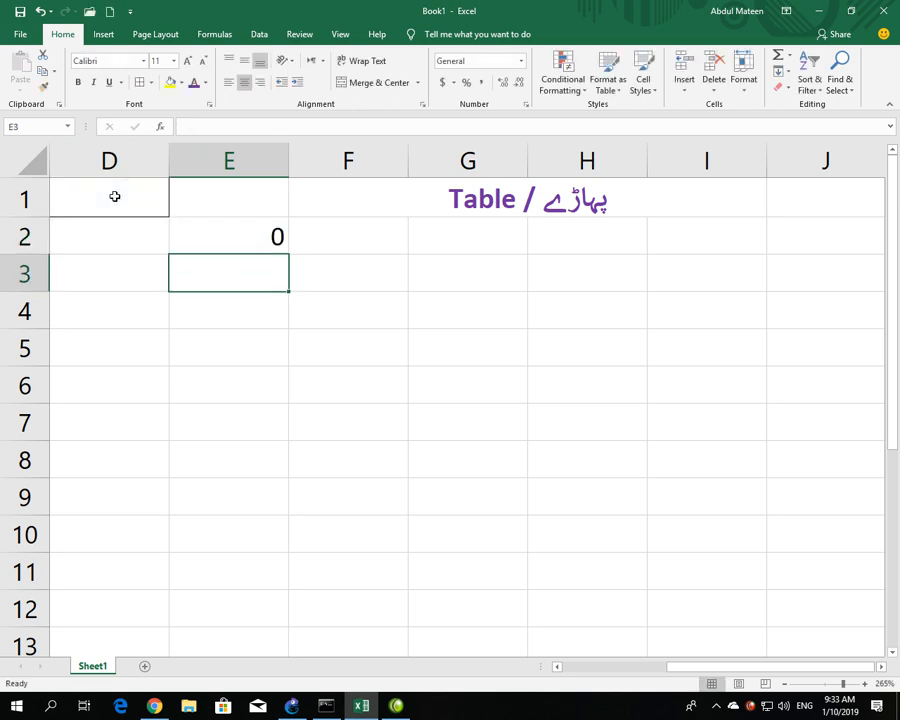
- Enter the multiplication sign X in F2 and the first multiplier 1 in G2
{"action": "key", "text": "Up"}
{"action": "key", "text": "Right"}
{"action": "type", "text": "X"}
{"action": "key", "text": "Right"}
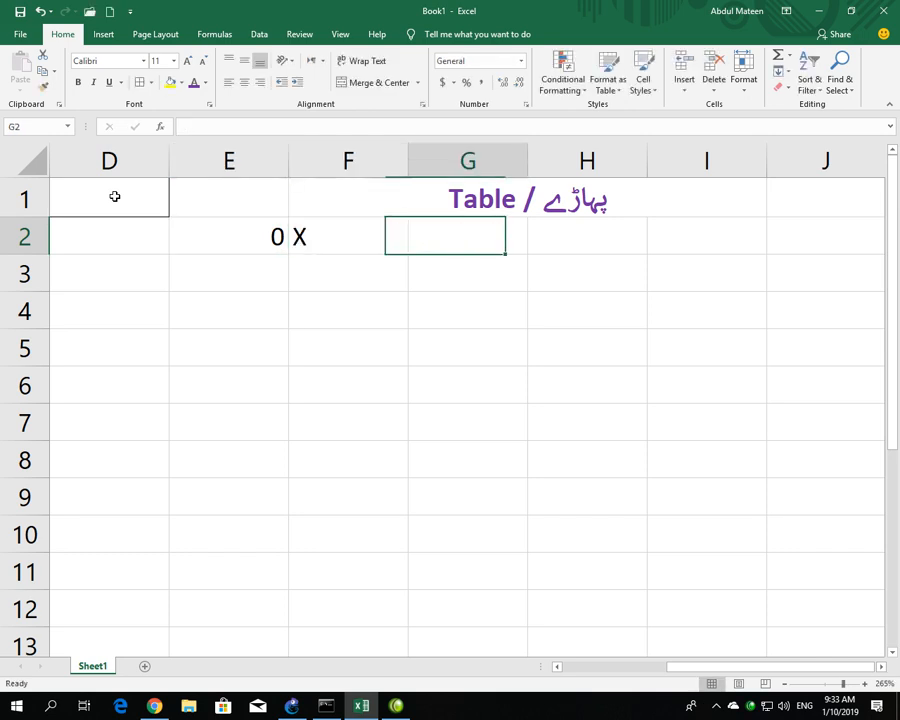
{"action": "type", "text": "1"}
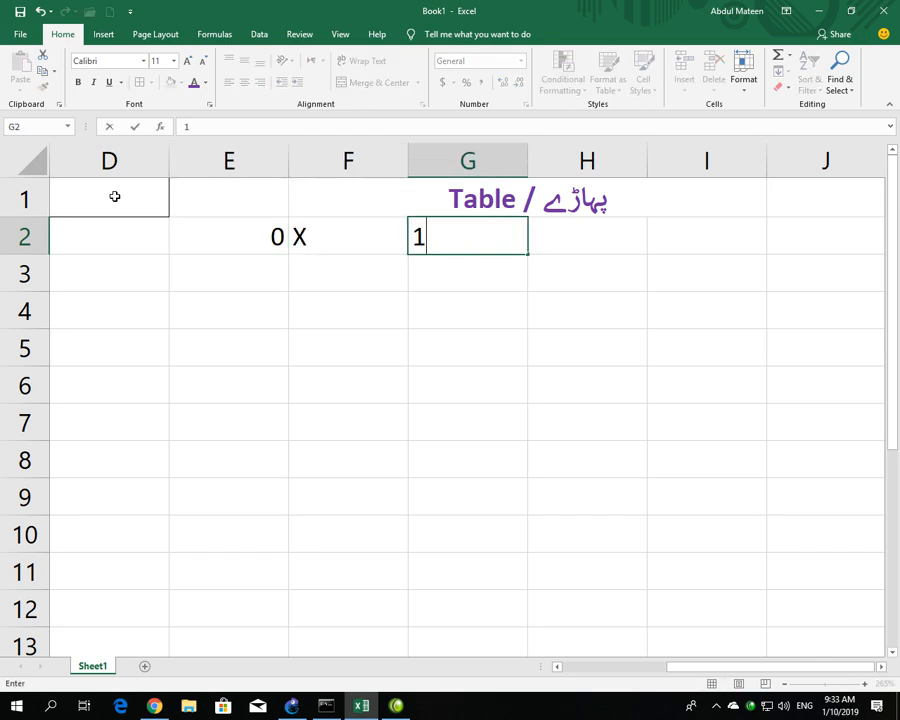
{"action": "key", "text": "Left"}
{"action": "key", "text": "Down"}
{"action": "type", "text": "2"}
{"action": "key", "text": "Return"}
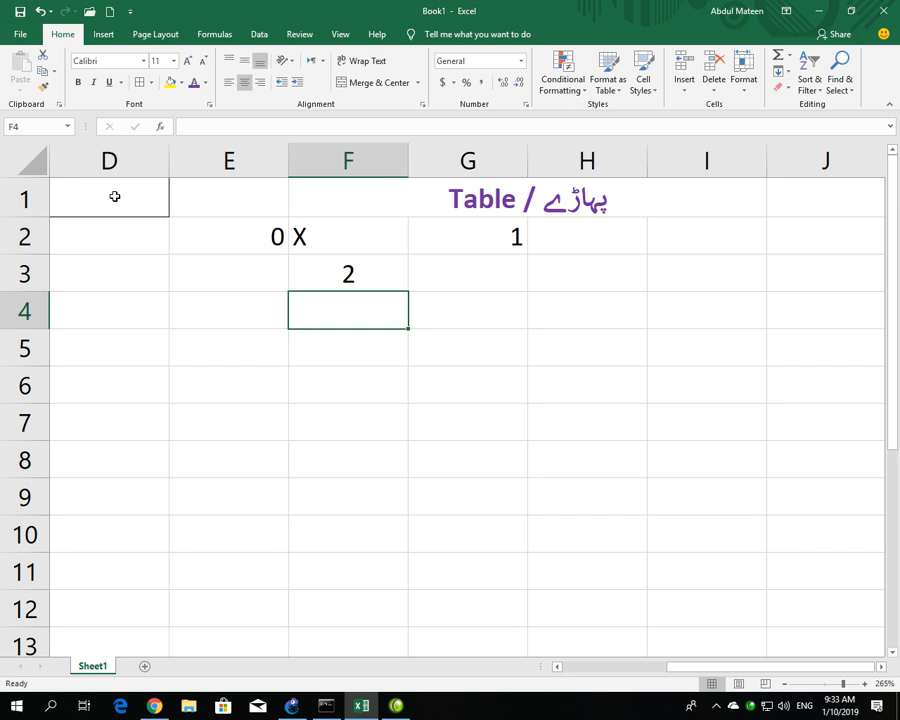
{"action": "key", "text": "Up"}
{"action": "key", "text": "Delete"}
- Enter the second multiplier 2 in cell G3
{"action": "key", "text": "Right"}
{"action": "type", "text": "2"}
{"action": "key", "text": "Return"}
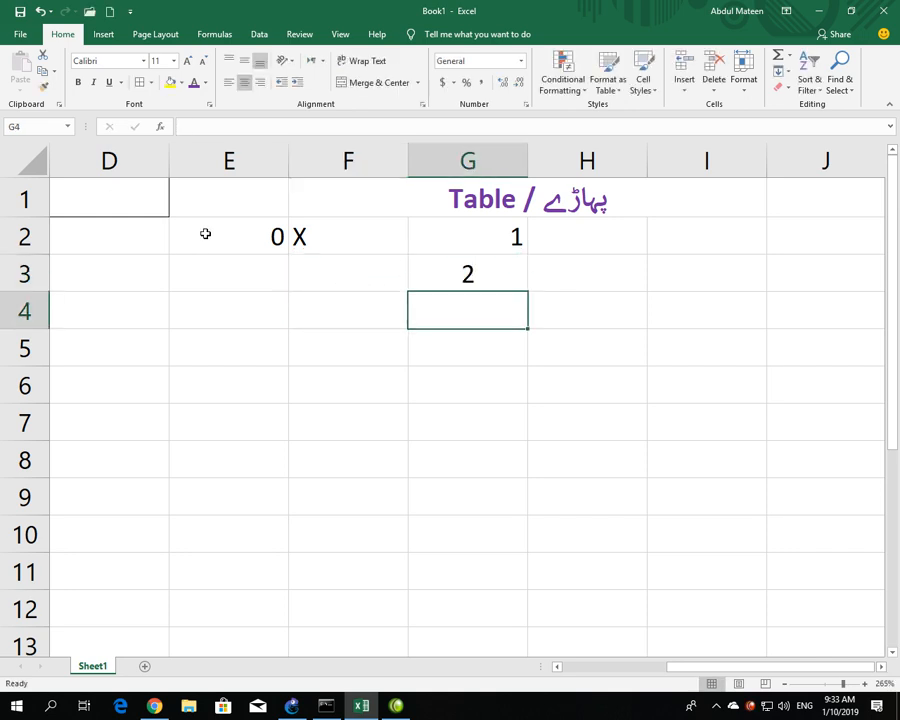
- Center the contents of E2:I3 and extend the multiplier series in column G down to 10 in G11
{"action": "left_click_drag", "start_coordinate": [205, 233], "coordinate": [678, 250]}
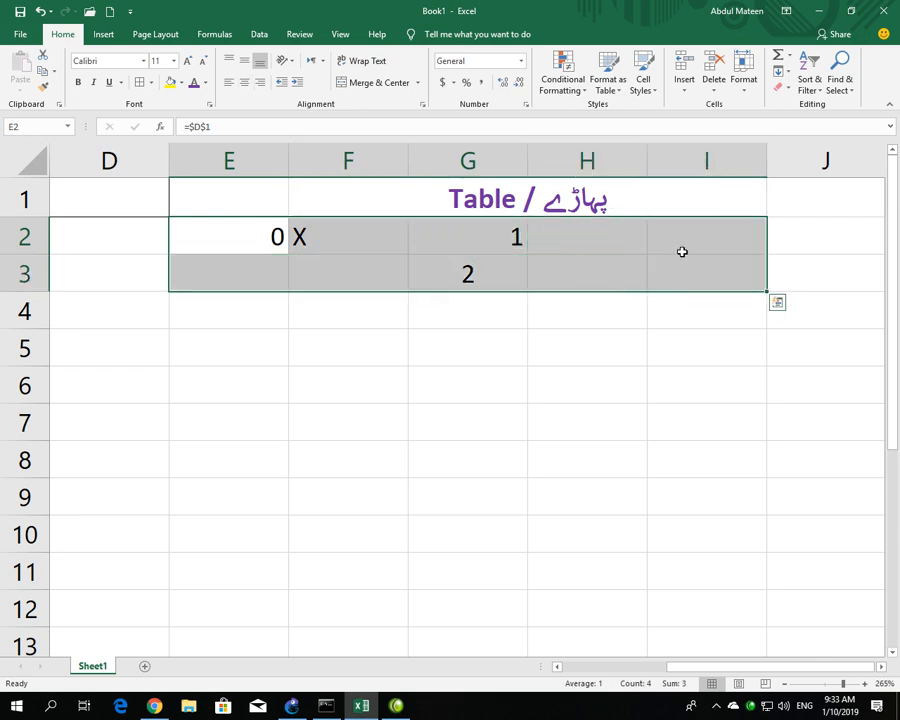
{"action": "left_click", "coordinate": [243, 83]}
{"action": "left_click_drag", "start_coordinate": [468, 242], "coordinate": [533, 580]}
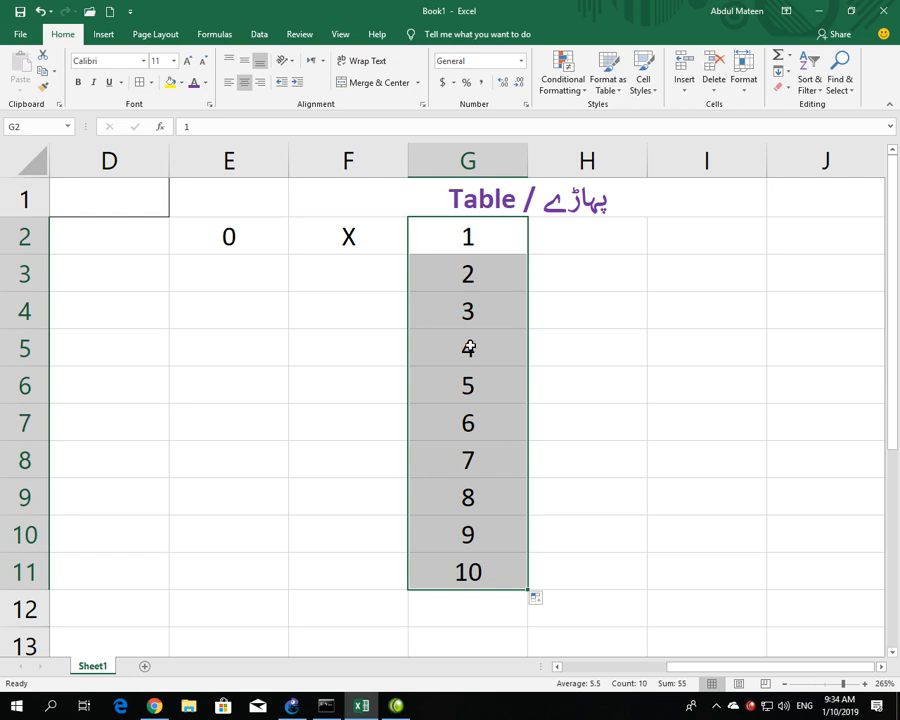
- Enter an equals sign in H2 and fill it down through H11
{"action": "left_click", "coordinate": [560, 238]}
{"action": "type", "text": "="}
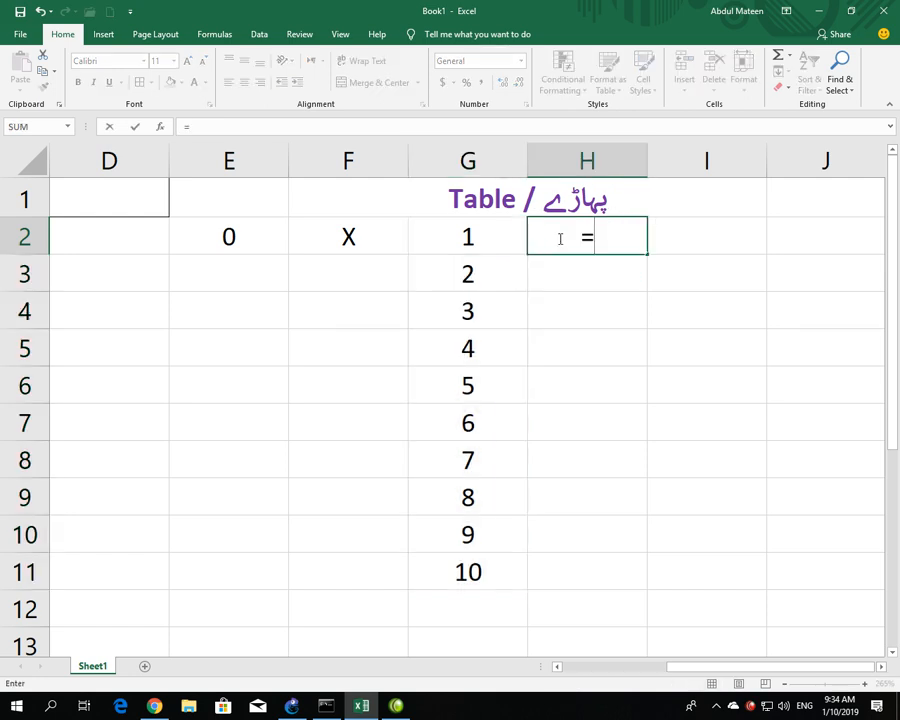
{"action": "key", "text": "Return"}
{"action": "left_click", "coordinate": [576, 234]}
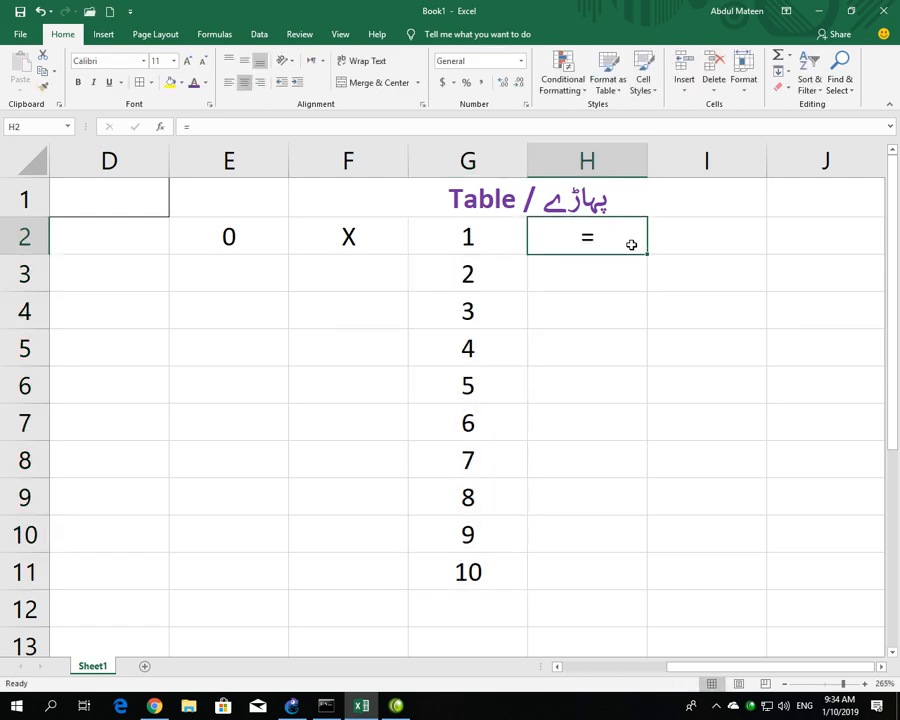
{"action": "left_click_drag", "start_coordinate": [647, 254], "coordinate": [650, 575]}
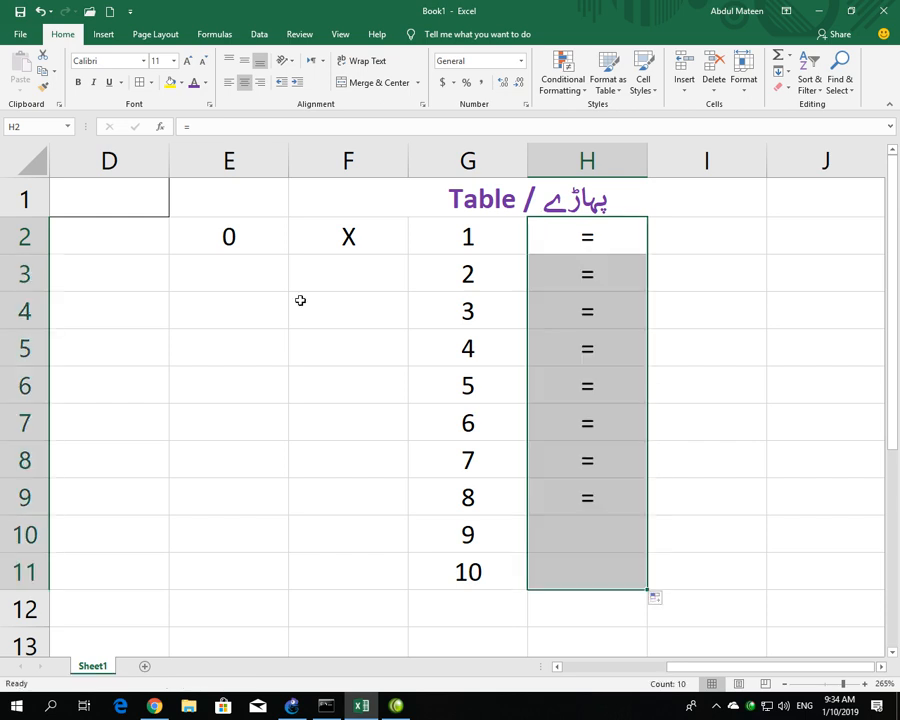
- Fill the contents of E2:F2 down through row 11
{"action": "left_click", "coordinate": [285, 238]}
{"action": "left_click_drag", "start_coordinate": [287, 238], "coordinate": [388, 578]}
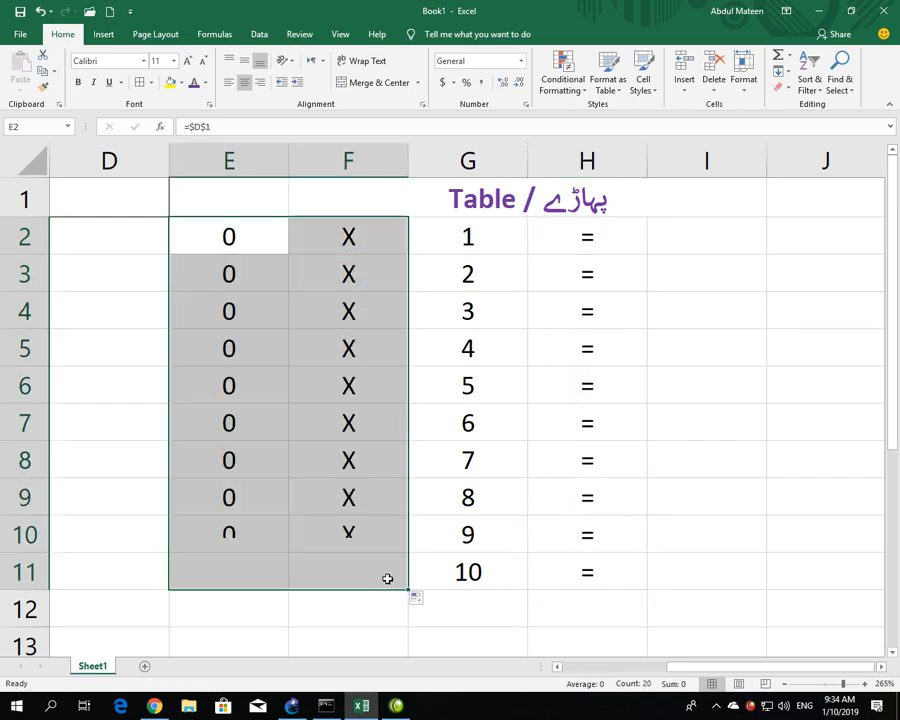
- Enter the product formula =E2*G2 in cell I2 and fill it down through I11
{"action": "left_click", "coordinate": [698, 233]}
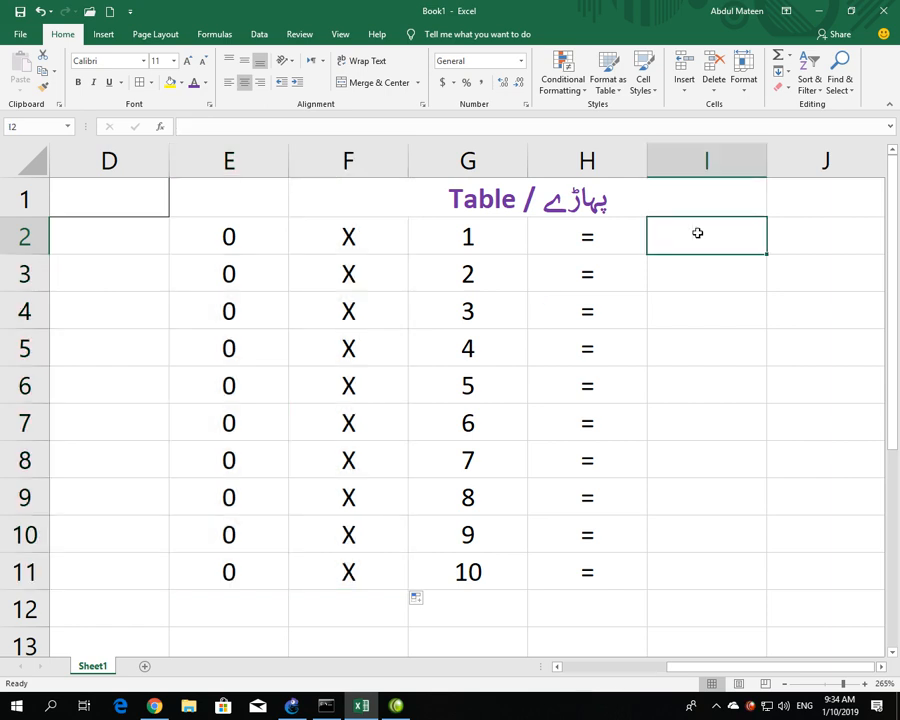
{"action": "type", "text": "="}
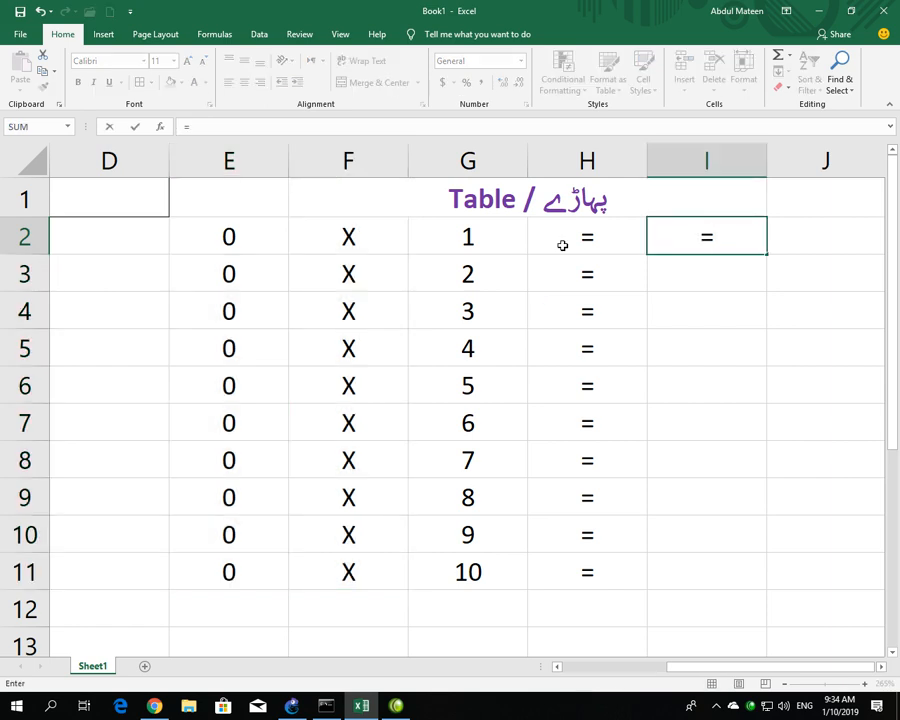
{"action": "left_click", "coordinate": [207, 232]}
{"action": "type", "text": "*"}
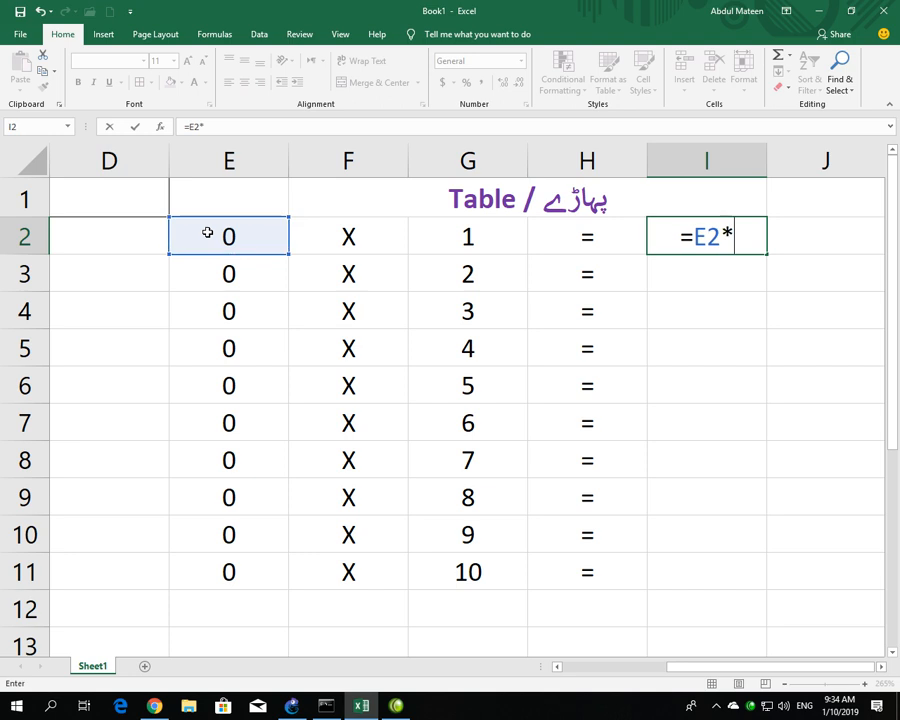
{"action": "left_click", "coordinate": [455, 234]}
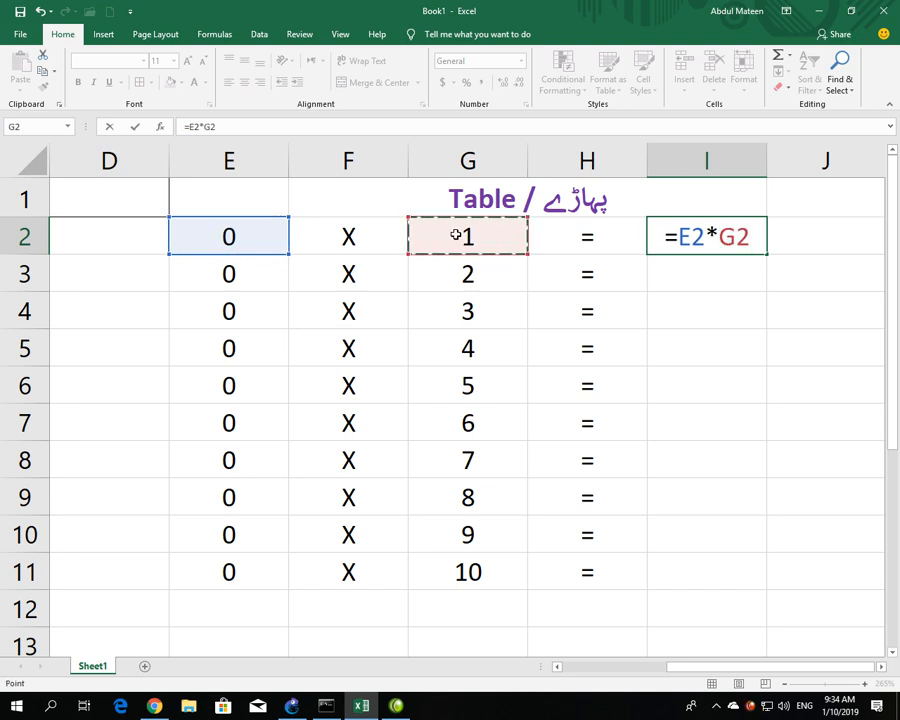
{"action": "key", "text": "Return"}
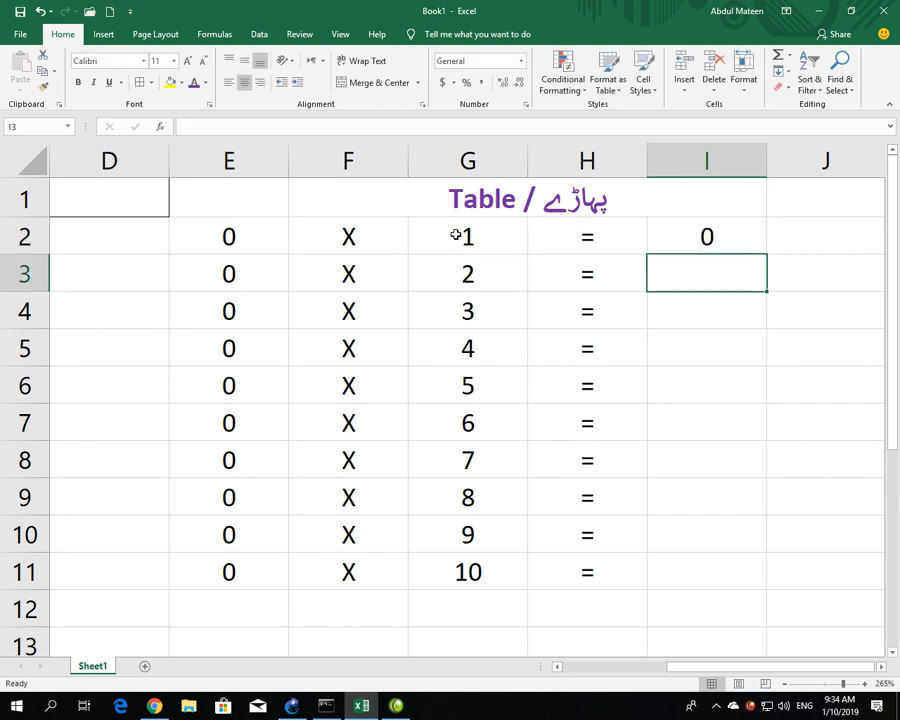
{"action": "left_click", "coordinate": [669, 236]}
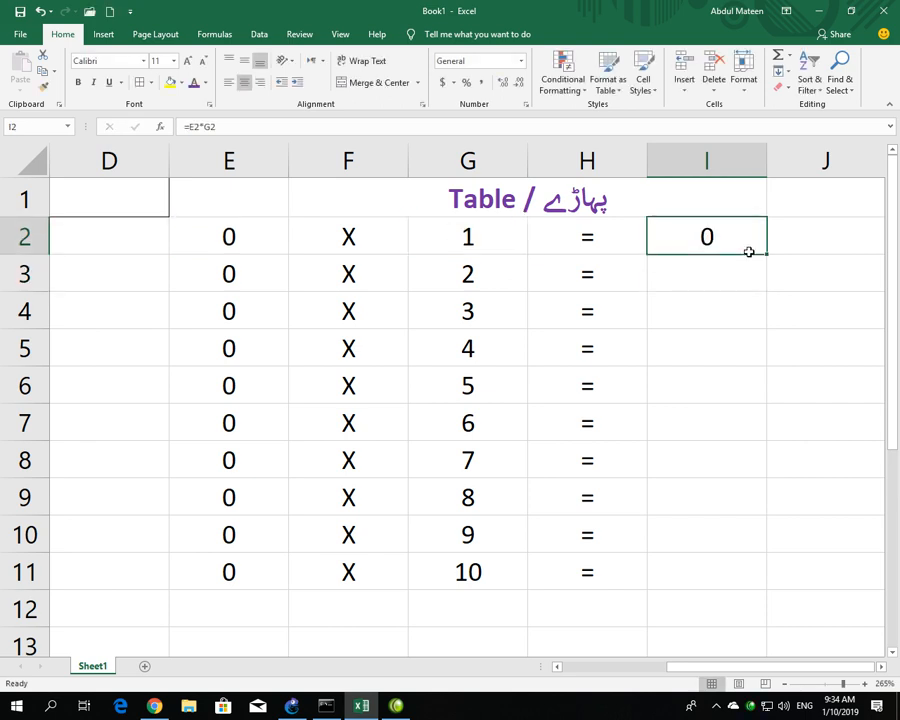
{"action": "left_click_drag", "start_coordinate": [769, 254], "coordinate": [707, 568]}
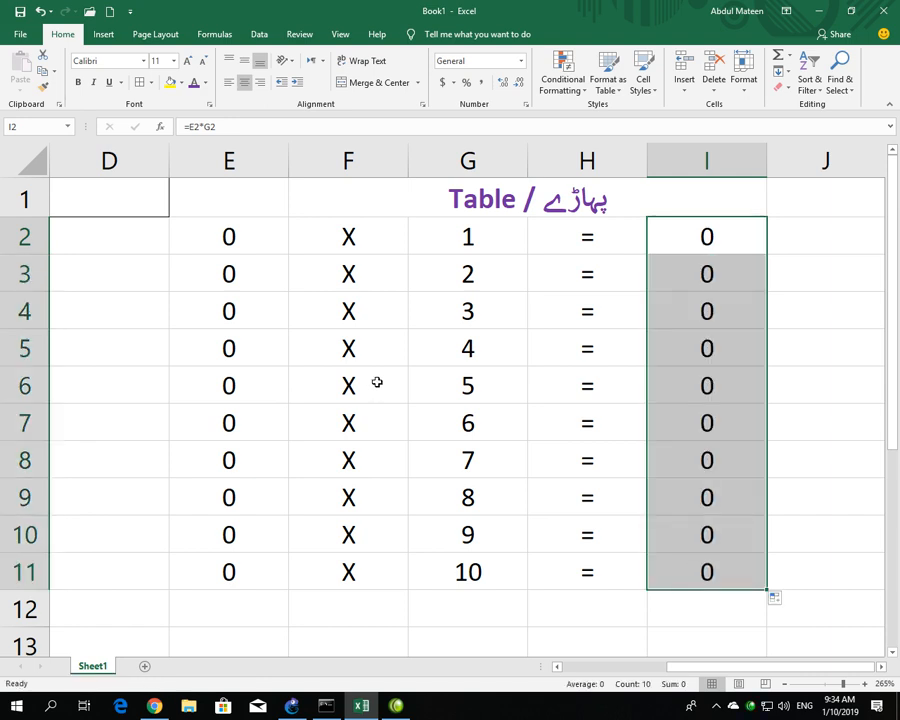
- Apply borders to all cells of the table range E2:I11
{"action": "left_click_drag", "start_coordinate": [203, 233], "coordinate": [674, 557]}
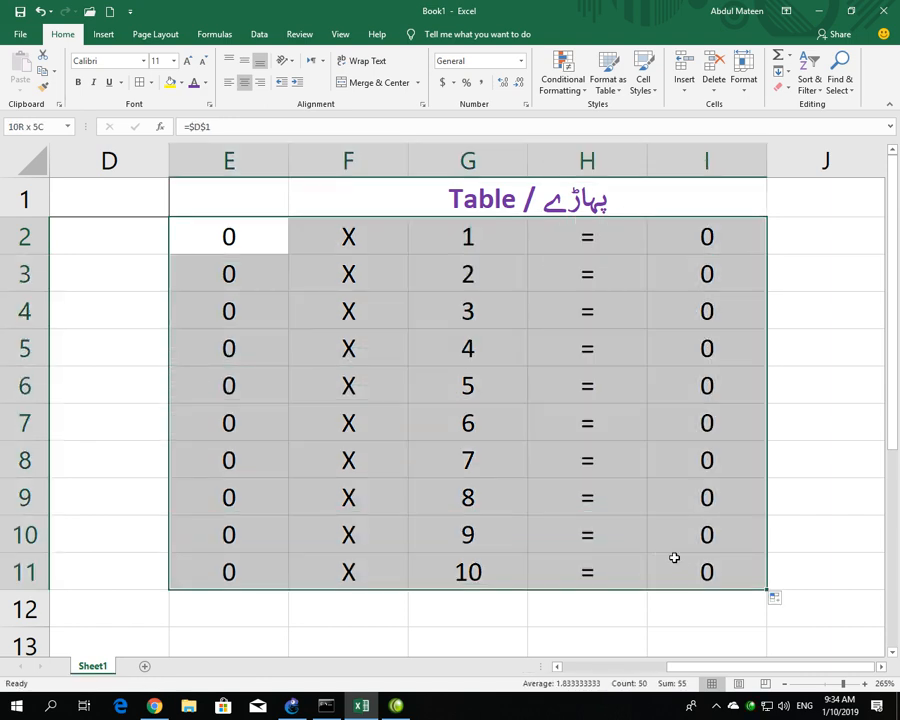
{"action": "left_click", "coordinate": [140, 83]}
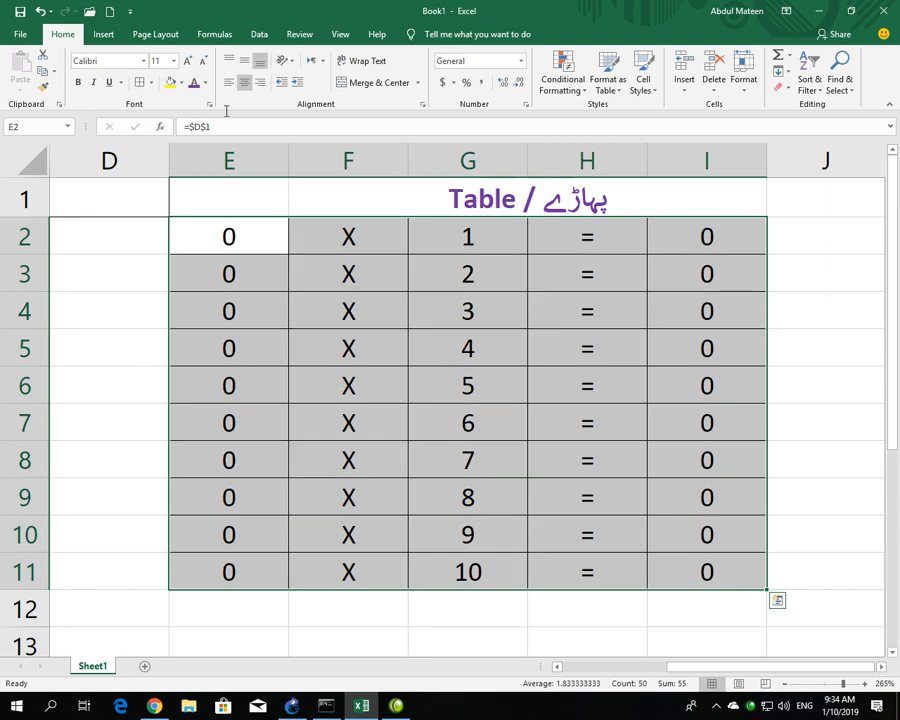
- Examine input cell D1 and the column E cells whose formulas refer to it
{"action": "left_click", "coordinate": [195, 250]}
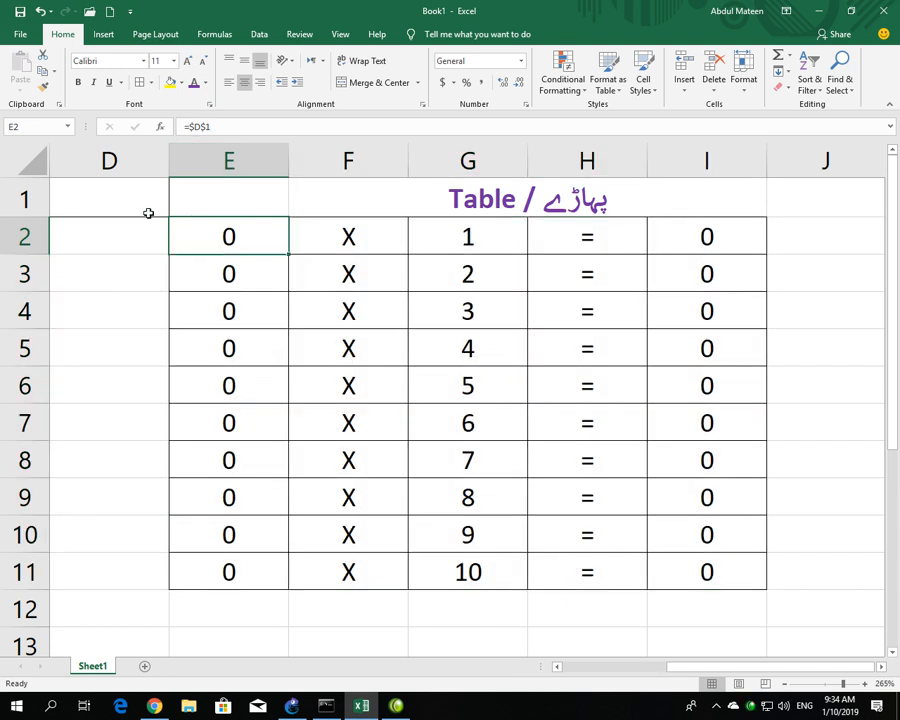
{"action": "left_click", "coordinate": [124, 193]}
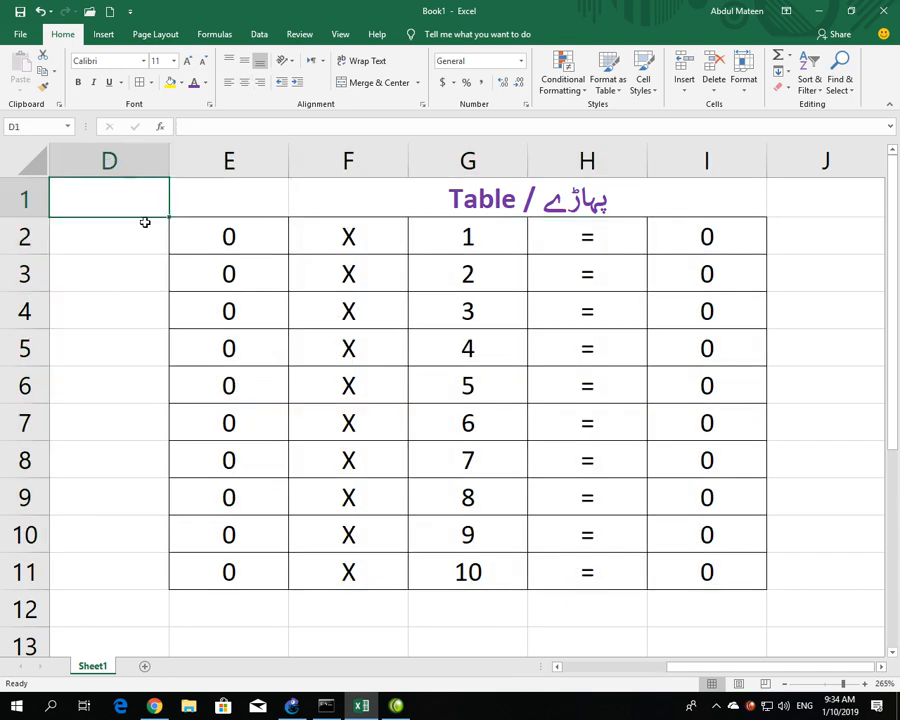
{"action": "left_click", "coordinate": [188, 231]}
{"action": "left_click", "coordinate": [204, 280]}
{"action": "left_click", "coordinate": [200, 311]}
{"action": "left_click", "coordinate": [196, 373]}
{"action": "left_click", "coordinate": [207, 245]}
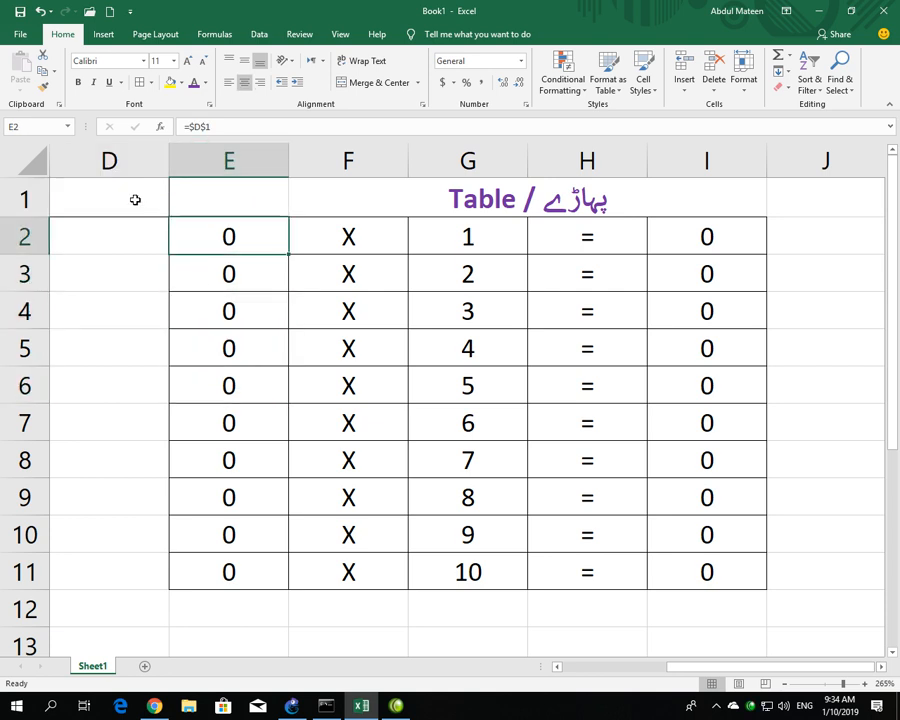
- Format cell D1 with a bold, light blue, 16-point font and enter 2 in it
{"action": "left_click", "coordinate": [135, 200]}
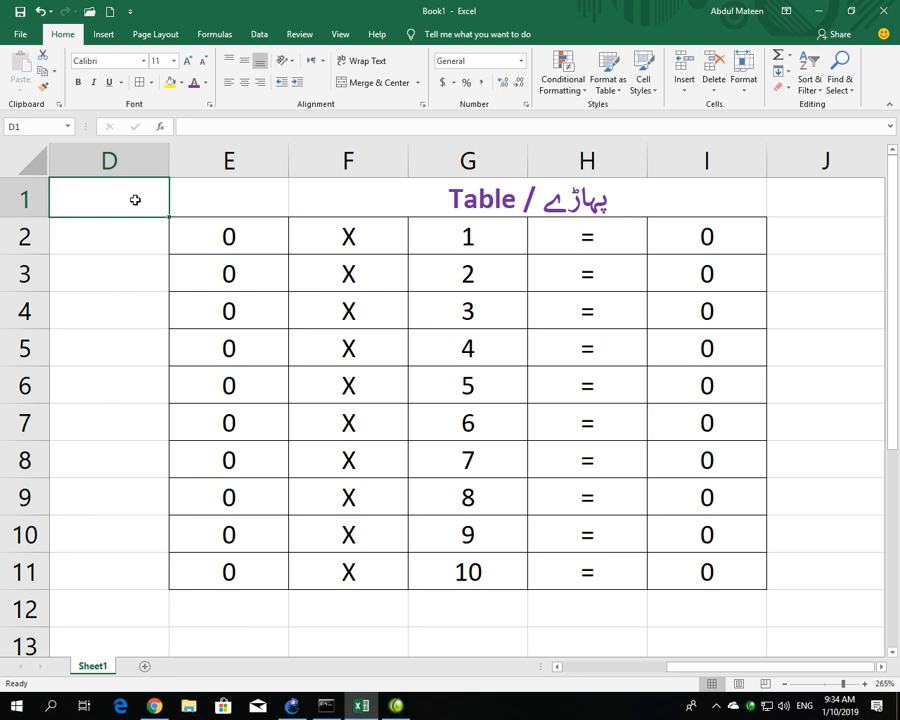
{"action": "left_click", "coordinate": [187, 61]}
{"action": "left_click", "coordinate": [187, 61]}
{"action": "left_click", "coordinate": [187, 61]}
{"action": "left_click", "coordinate": [205, 82]}
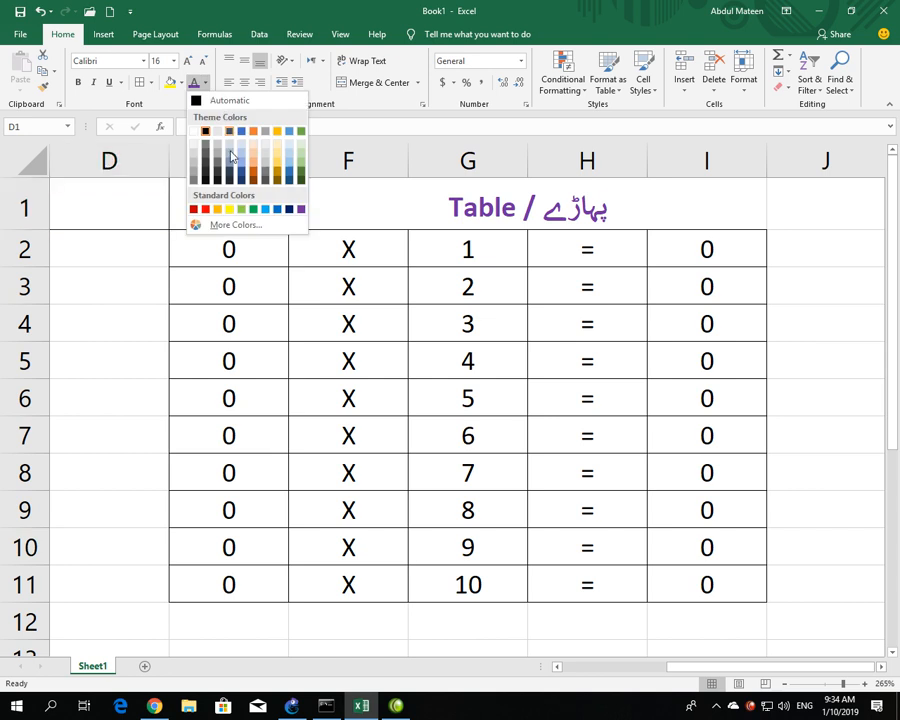
{"action": "left_click", "coordinate": [266, 209]}
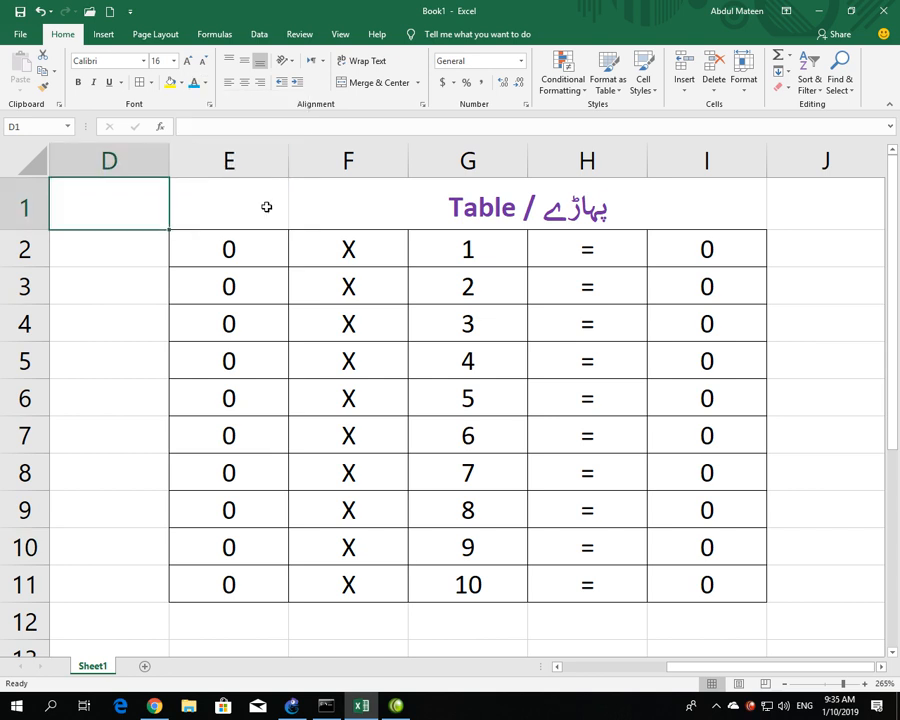
{"action": "left_click", "coordinate": [78, 82]}
{"action": "type", "text": "2"}
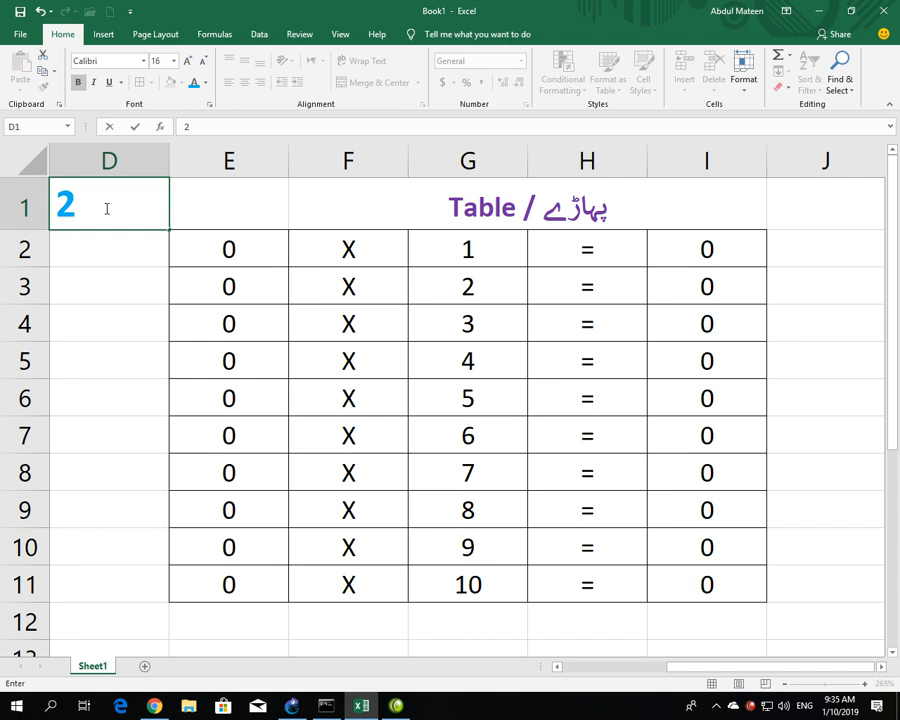
{"action": "key", "text": "Return"}
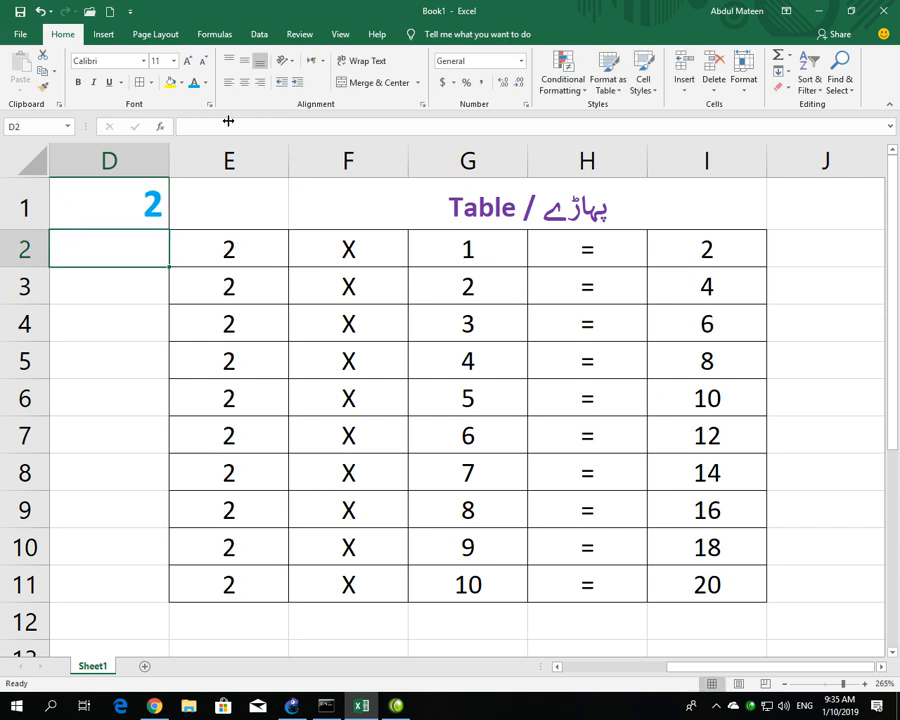
- Center the number in D1 and give the cell a black fill
{"action": "left_click", "coordinate": [123, 206]}
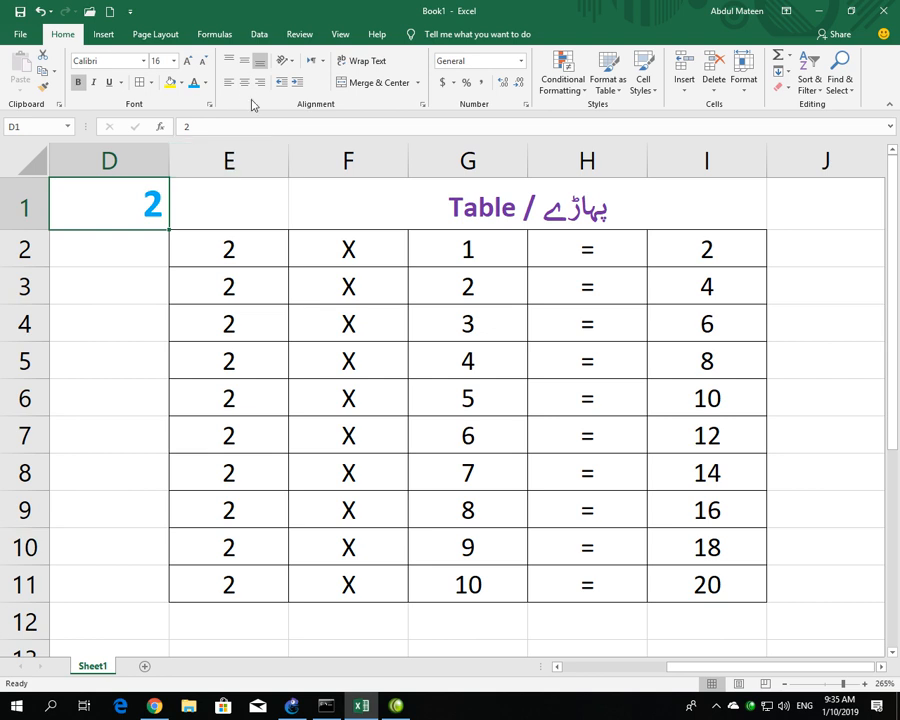
{"action": "key", "text": "ctrl+e"}
{"action": "left_click", "coordinate": [181, 83]}
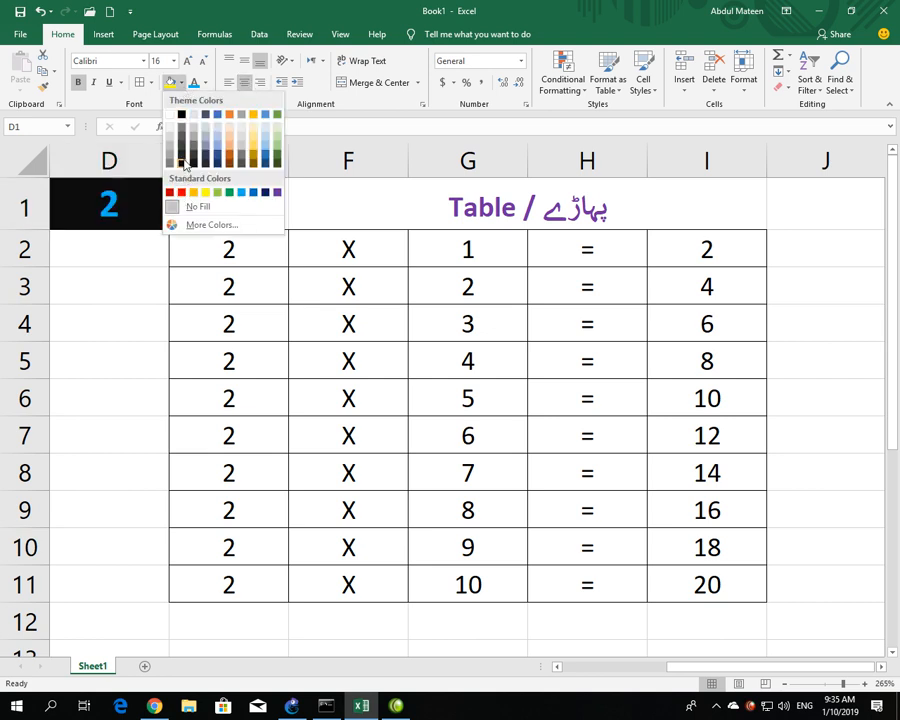
{"action": "left_click", "coordinate": [181, 114]}
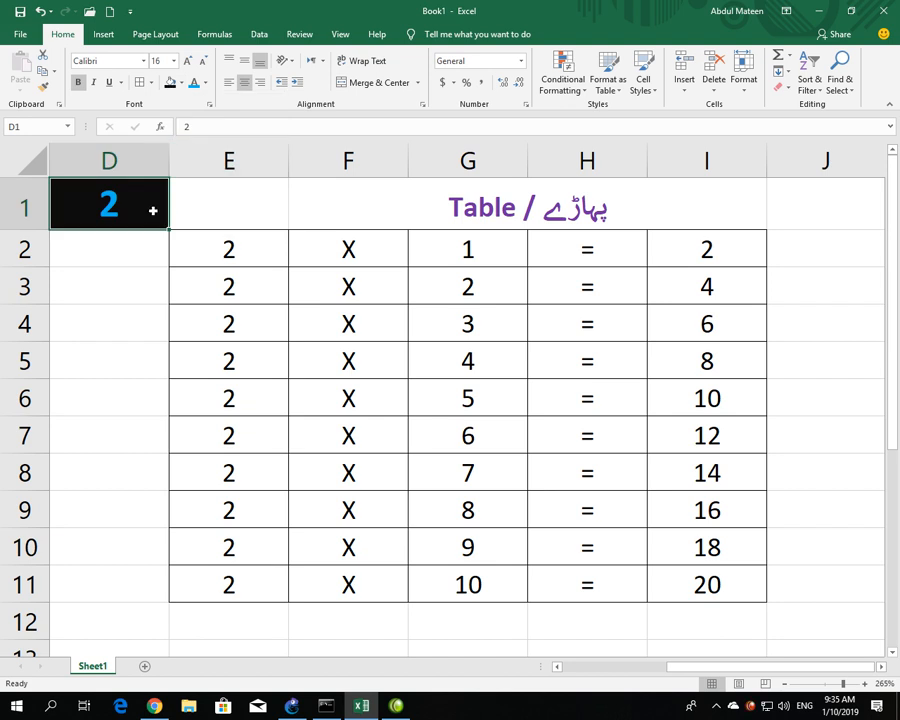
- Test the multiplication table by entering 5 and 9 in turn in D1
{"action": "type", "text": "5"}
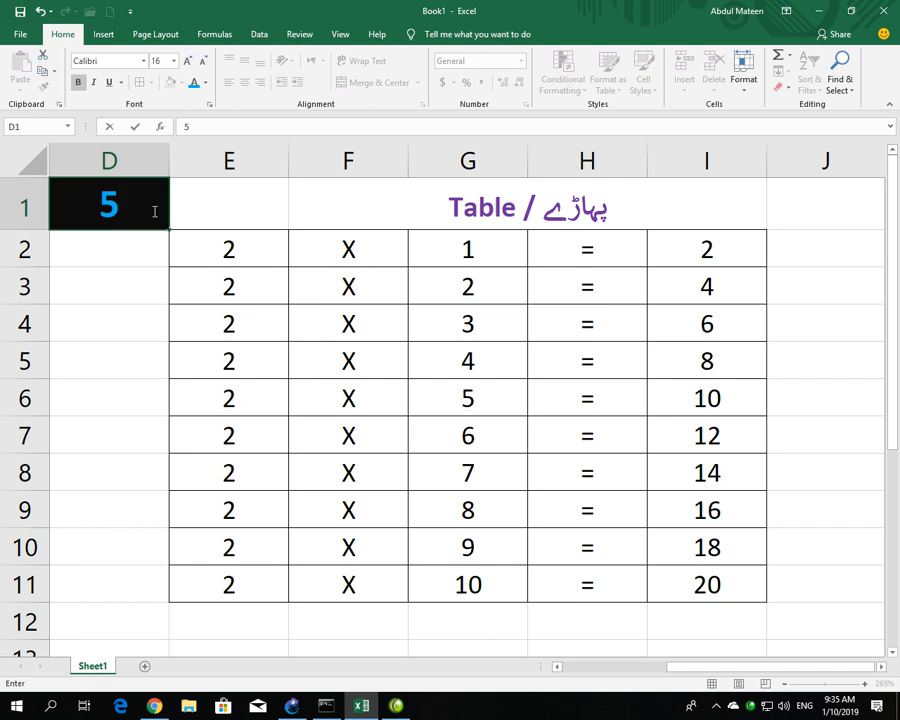
{"action": "key", "text": "Return"}
{"action": "left_click", "coordinate": [153, 210]}
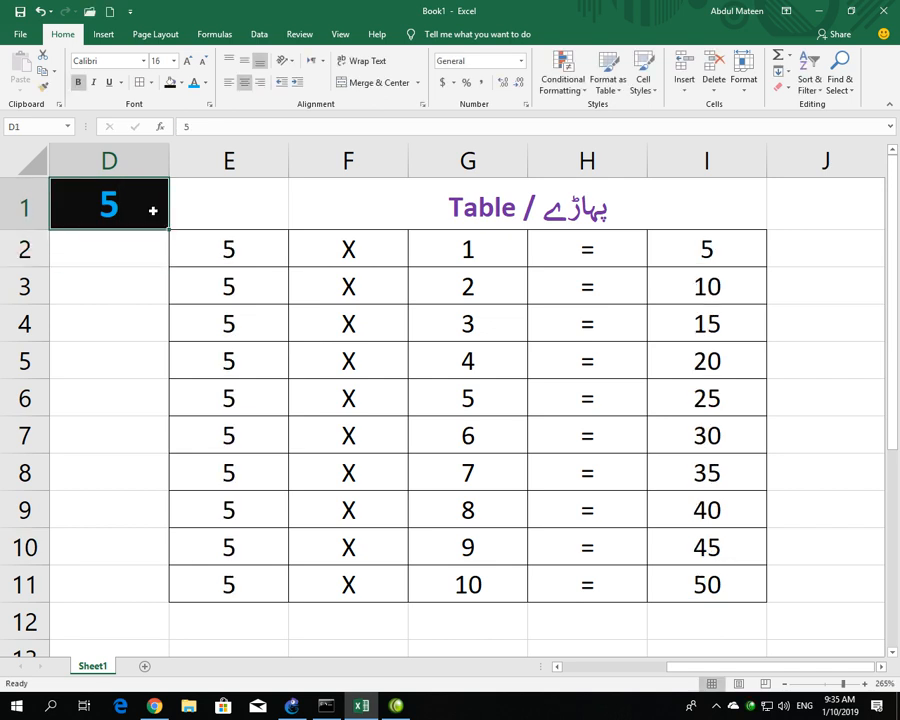
{"action": "type", "text": "9"}
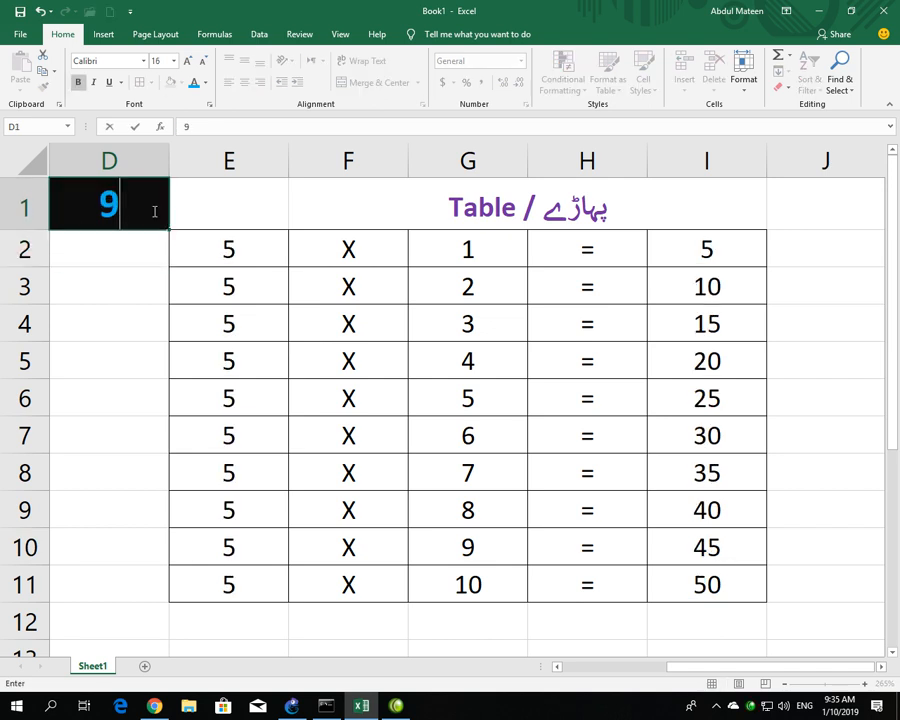
{"action": "key", "text": "Return"}
- Test the table with larger numbers by entering 20 and 100 in turn in D1
{"action": "left_click", "coordinate": [153, 210]}
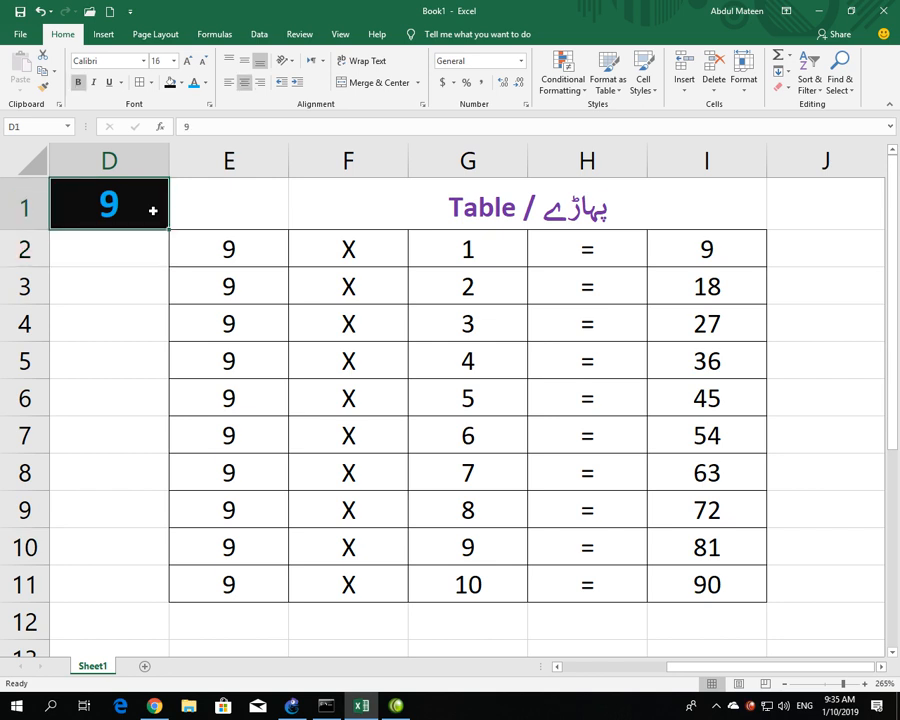
{"action": "type", "text": "20"}
{"action": "key", "text": "Return"}
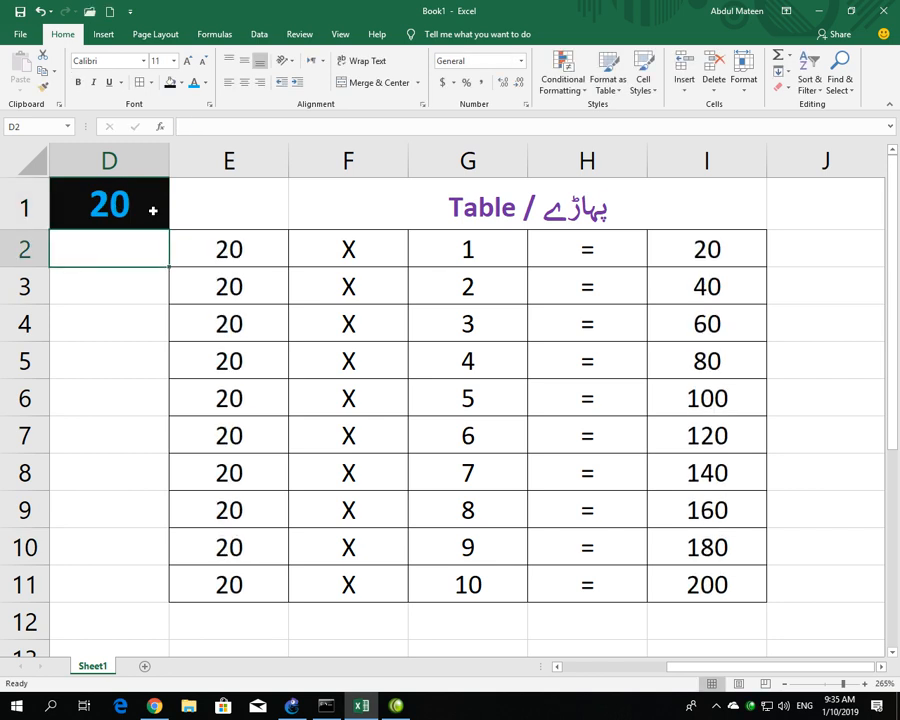
{"action": "left_click", "coordinate": [153, 210]}
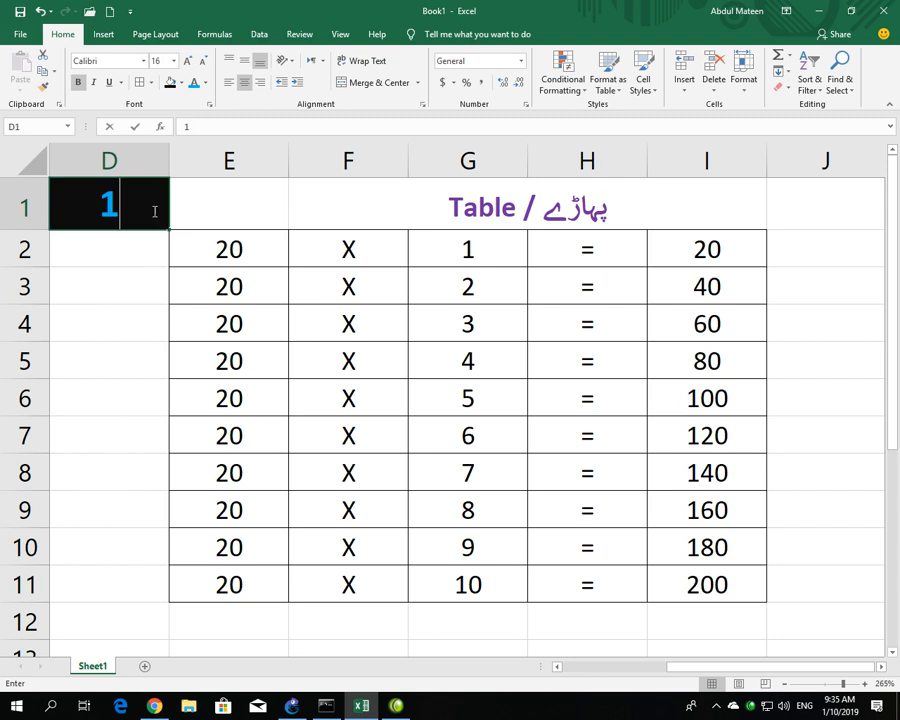
{"action": "type", "text": "100"}
{"action": "key", "text": "Return"}
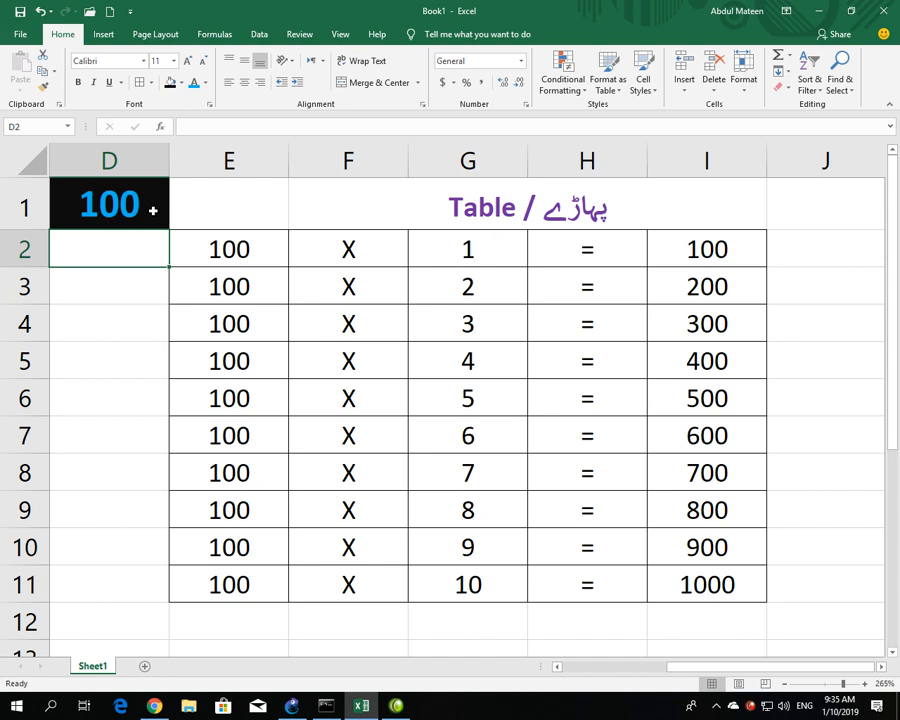
- Enter 2 and 4 in turn in D1 to try more tables
{"action": "left_click", "coordinate": [153, 210]}
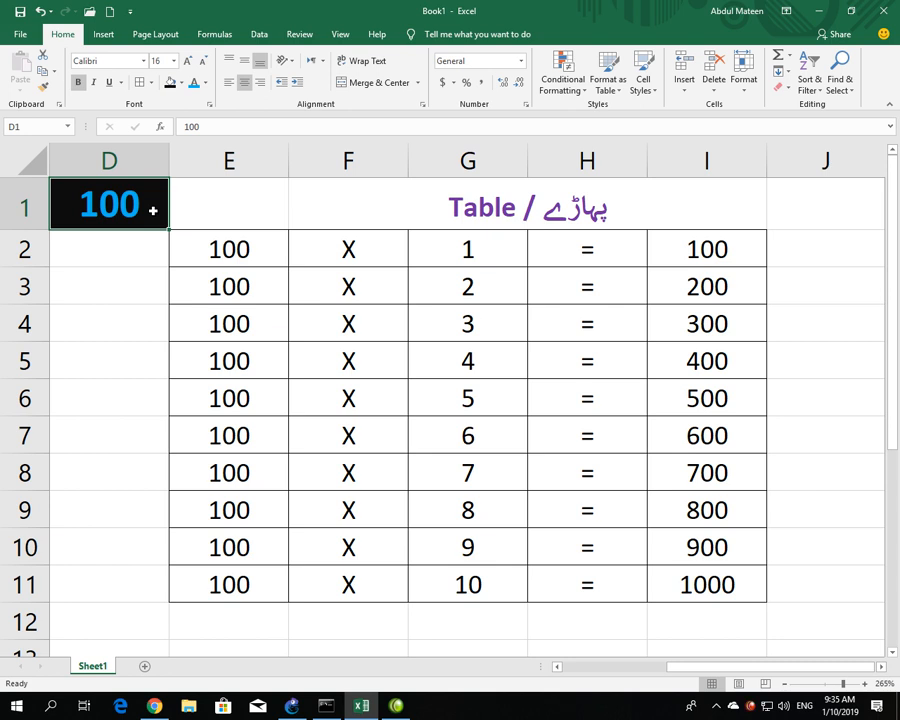
{"action": "type", "text": "2"}
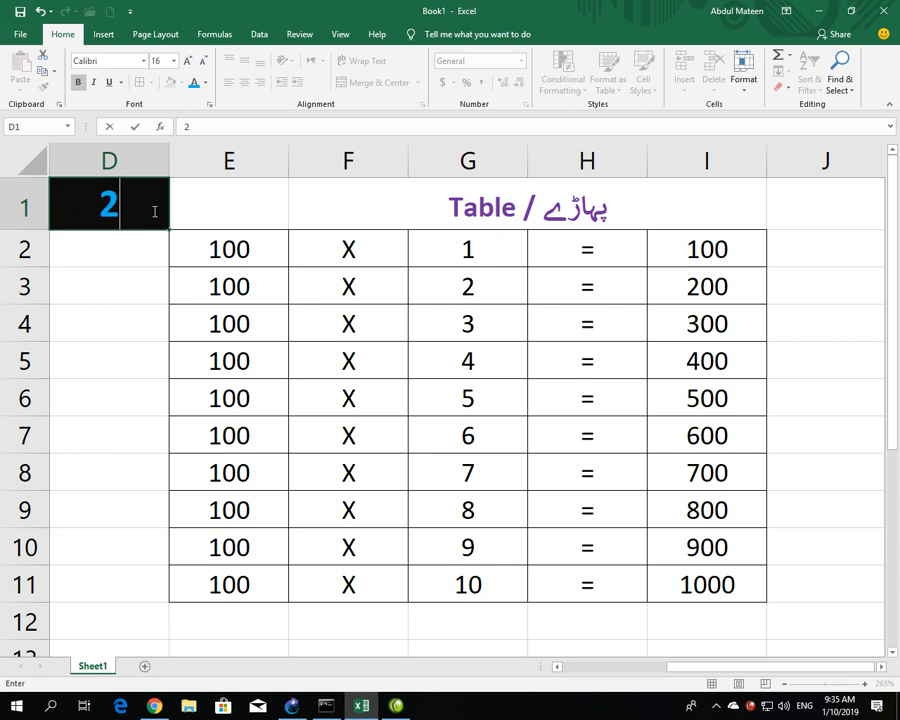
{"action": "key", "text": "Return"}
{"action": "left_click", "coordinate": [153, 210]}
{"action": "type", "text": "4"}
{"action": "key", "text": "Return"}
- Set the table number in D1 to 32
{"action": "left_click", "coordinate": [153, 210]}
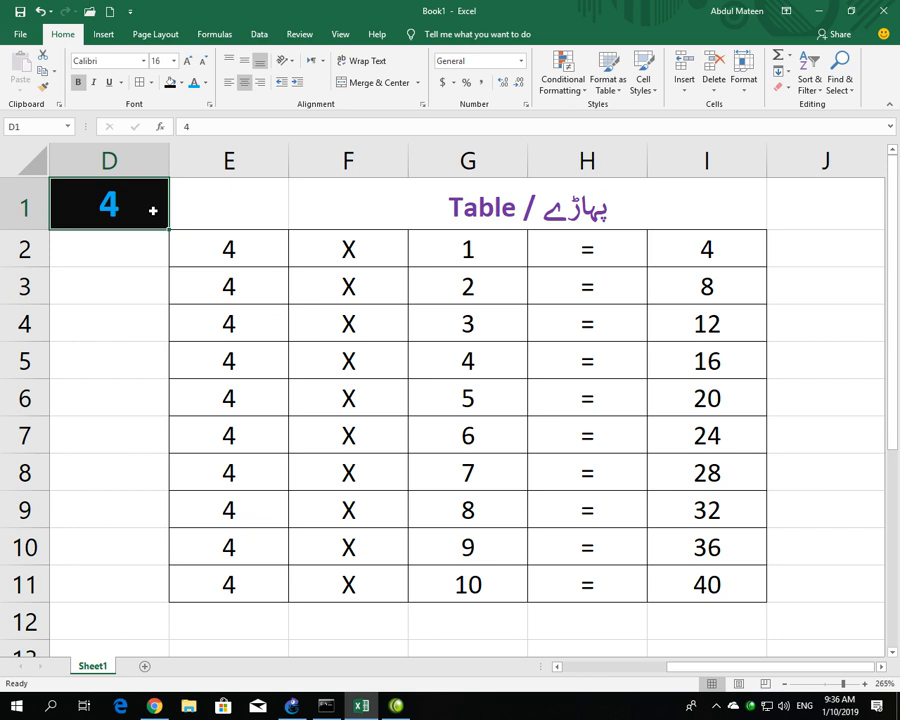
{"action": "type", "text": "32"}
{"action": "key", "text": "Return"}
{"action": "left_click", "coordinate": [153, 210]}
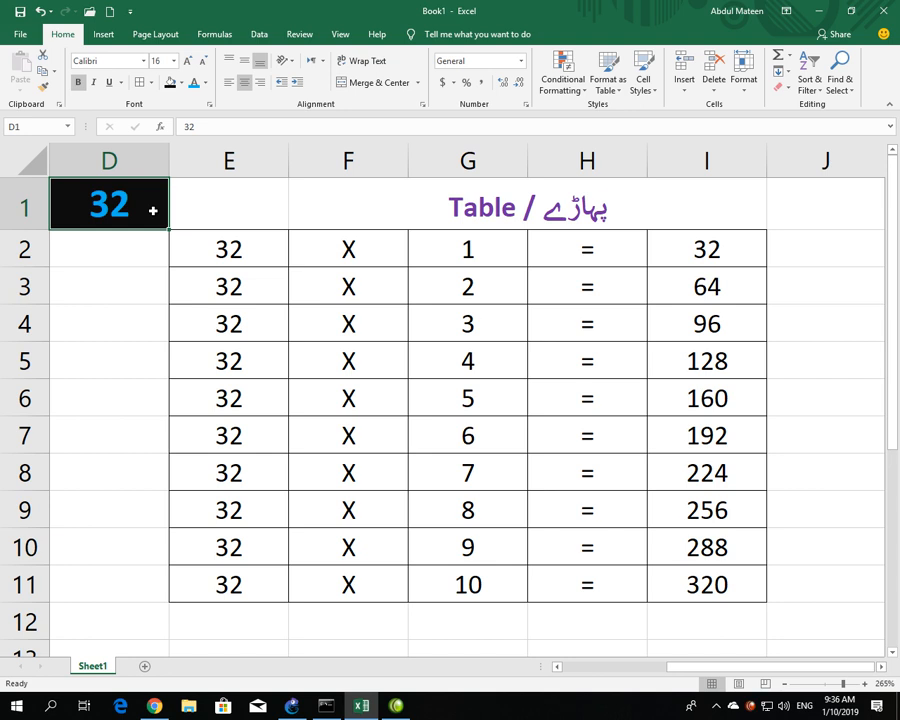
{"action": "key", "text": "Return"}
- Change the font color of the table range E2:I11 to green
{"action": "left_click", "coordinate": [153, 210]}
{"action": "key", "text": "Down"}
{"action": "key", "text": "Right"}
{"action": "mouse_move", "coordinate": [213, 249]}
{"action": "left_mouse_down"}
{"action": "mouse_move", "coordinate": [711, 544]}
{"action": "mouse_move", "coordinate": [703, 580]}
{"action": "left_mouse_up"}
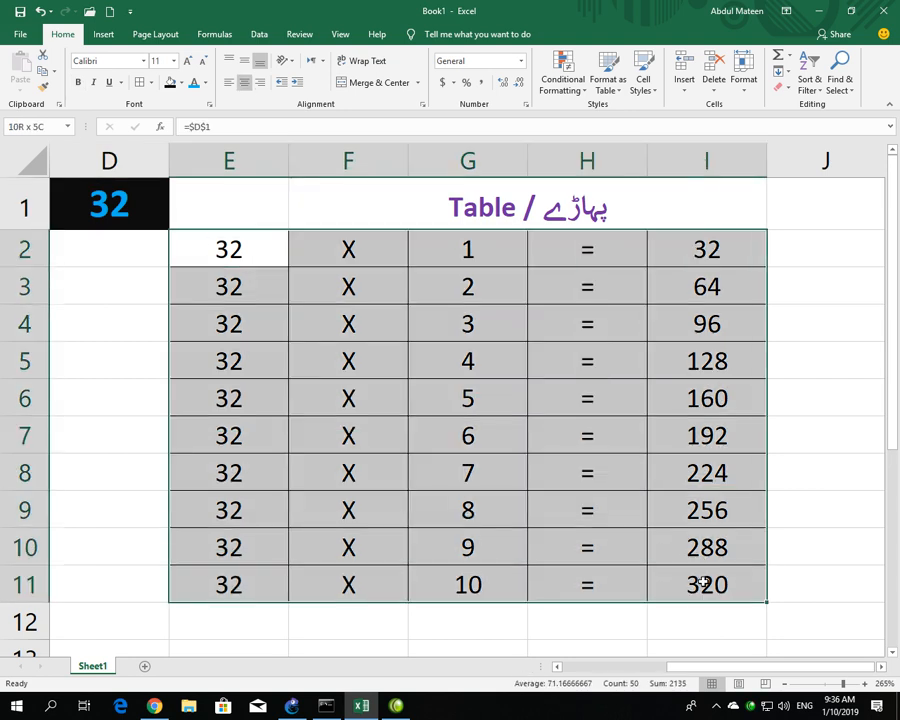
{"action": "left_click", "coordinate": [205, 83]}
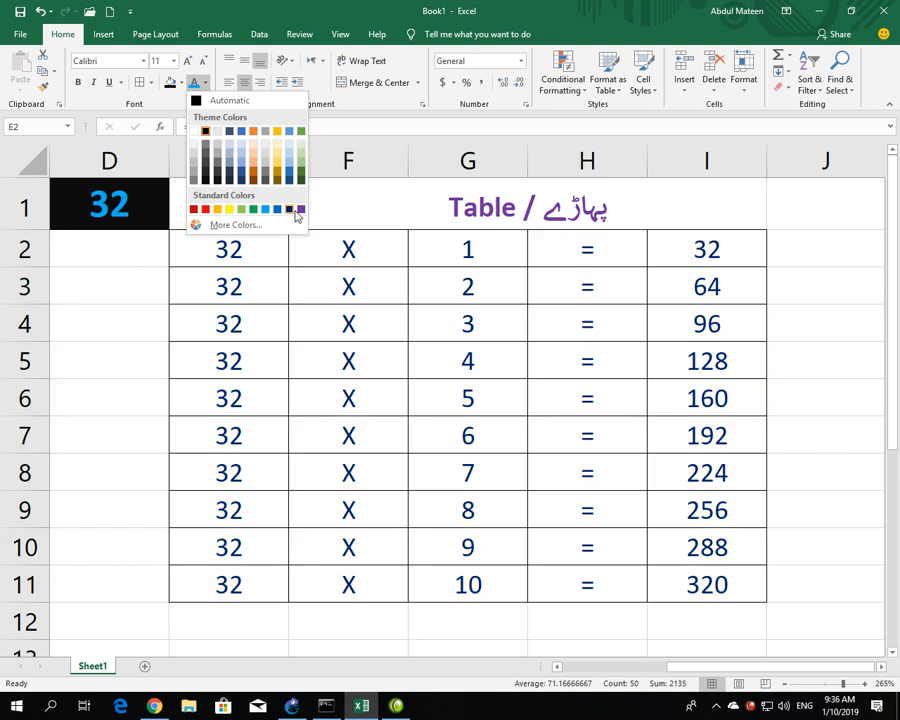
{"action": "left_click", "coordinate": [302, 134]}
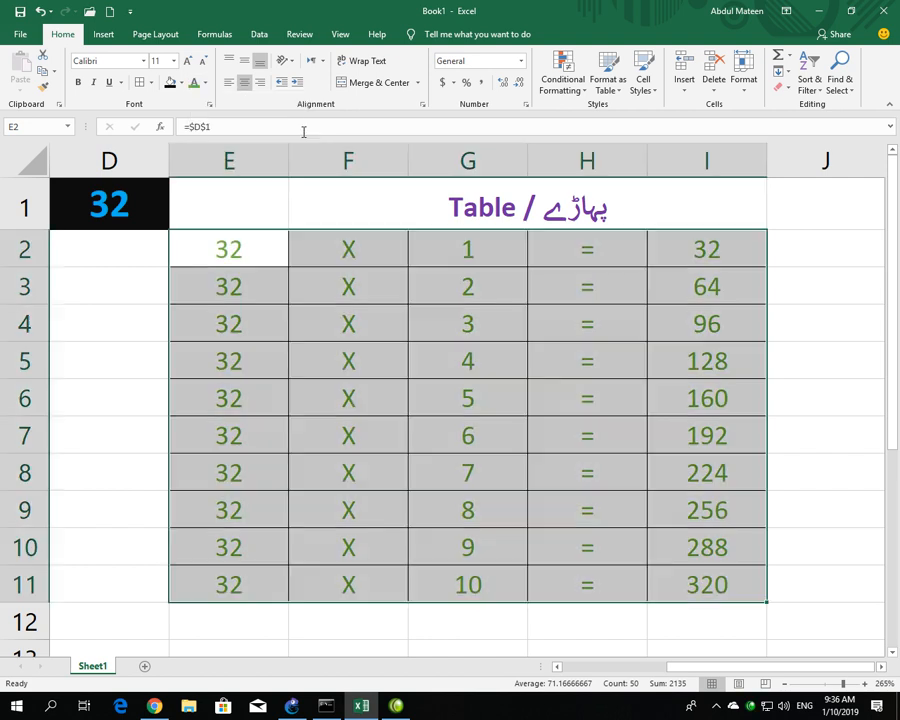
- Fill the multiplication table range E2:I11 with the standard dark blue color
{"action": "left_click", "coordinate": [181, 83]}
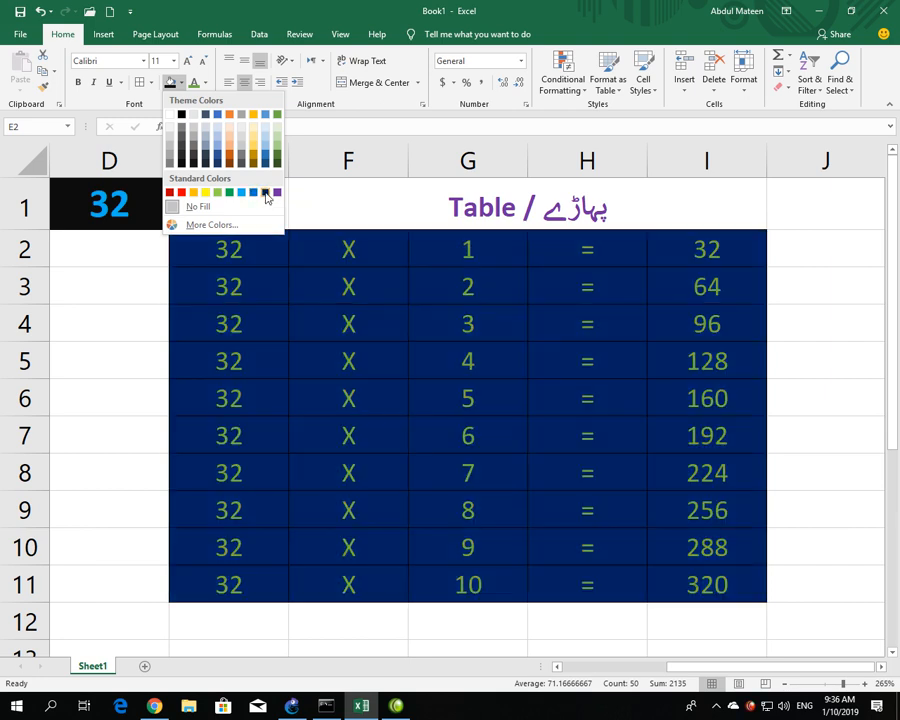
{"action": "left_click", "coordinate": [264, 194]}
{"action": "left_click", "coordinate": [368, 302]}
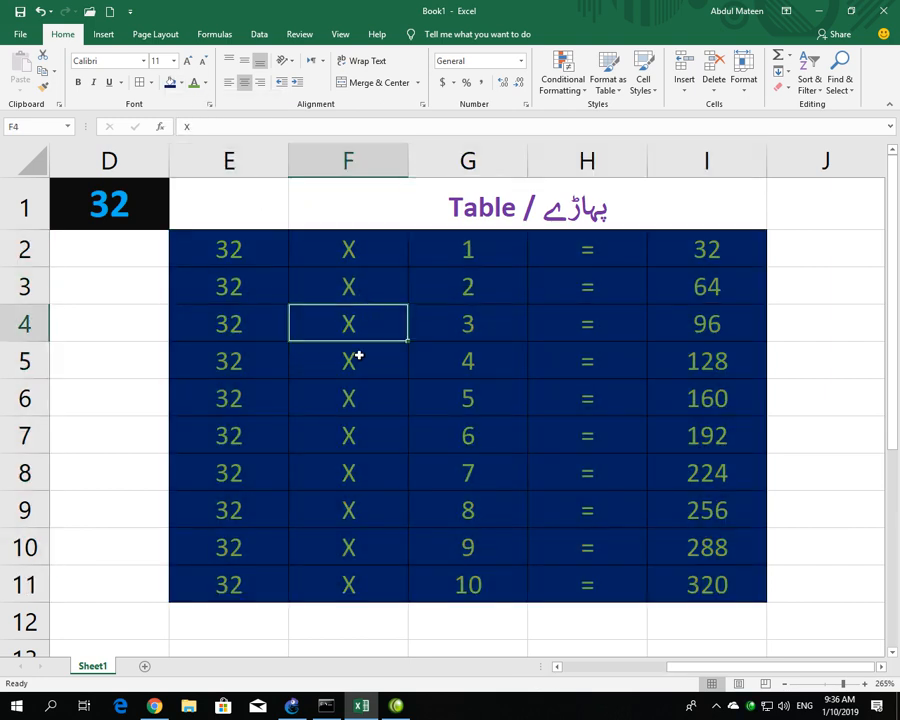
{"action": "left_click", "coordinate": [356, 352]}
- Save the workbook to the Desktop as an Excel Workbook named Table
{"action": "left_click", "coordinate": [19, 11]}
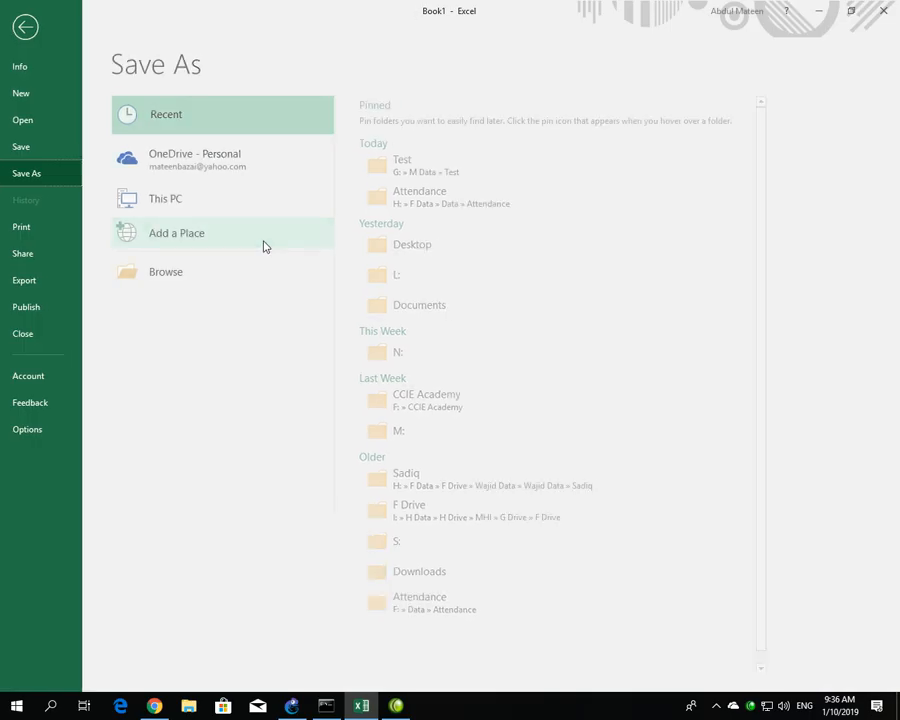
{"action": "left_click", "coordinate": [181, 275]}
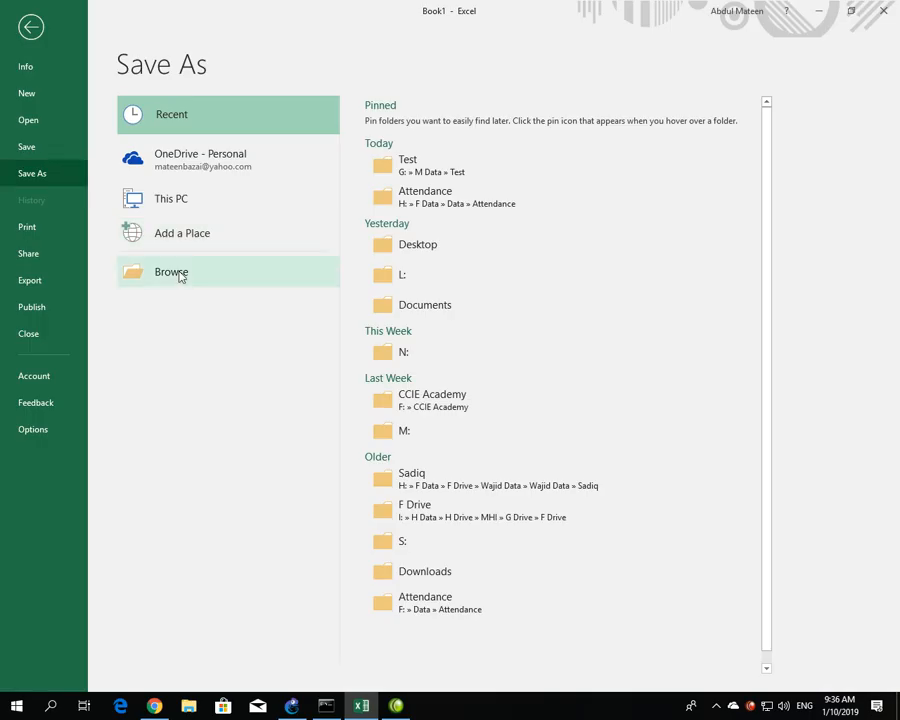
{"action": "type", "text": "Table"}
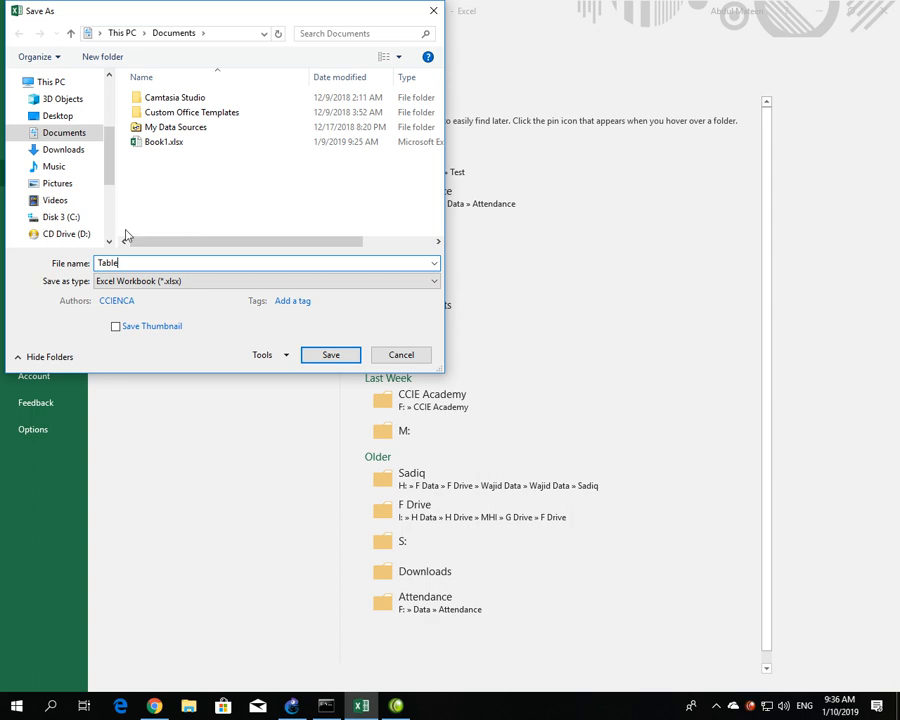
{"action": "left_click", "coordinate": [58, 116]}
{"action": "left_click", "coordinate": [312, 354]}
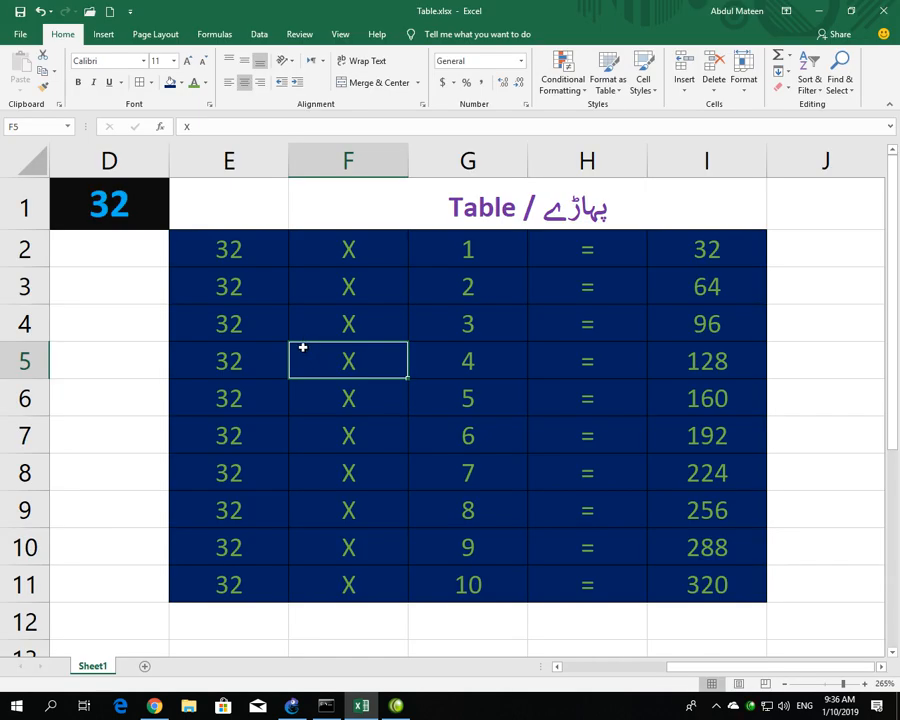
- Open Formulas.xlsx from the Desktop and switch back to the Table.xlsx workbook
{"action": "key", "text": "ctrl+o"}
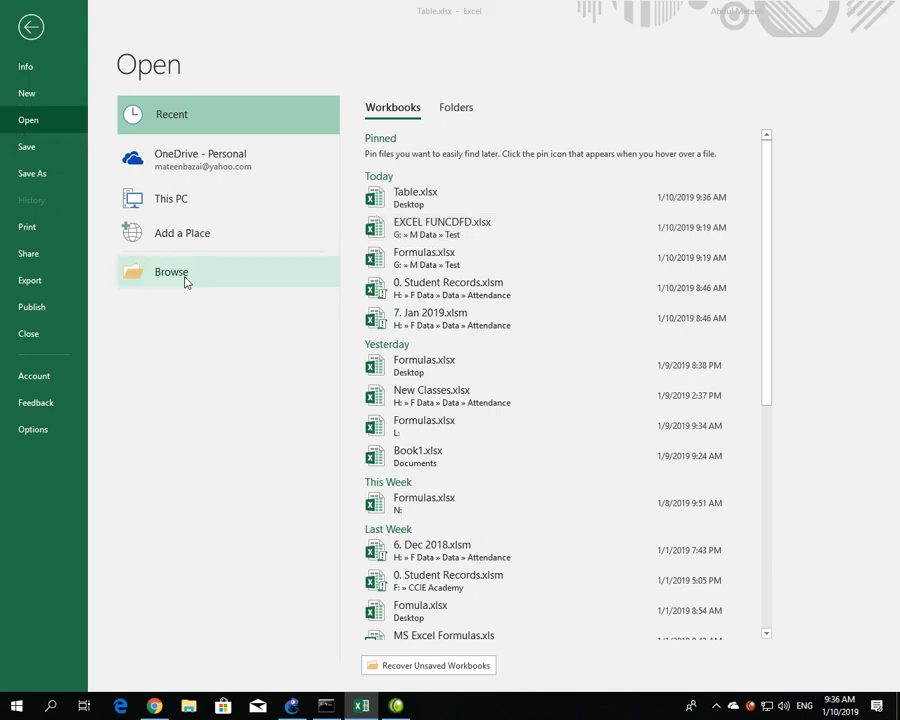
{"action": "left_click", "coordinate": [186, 280]}
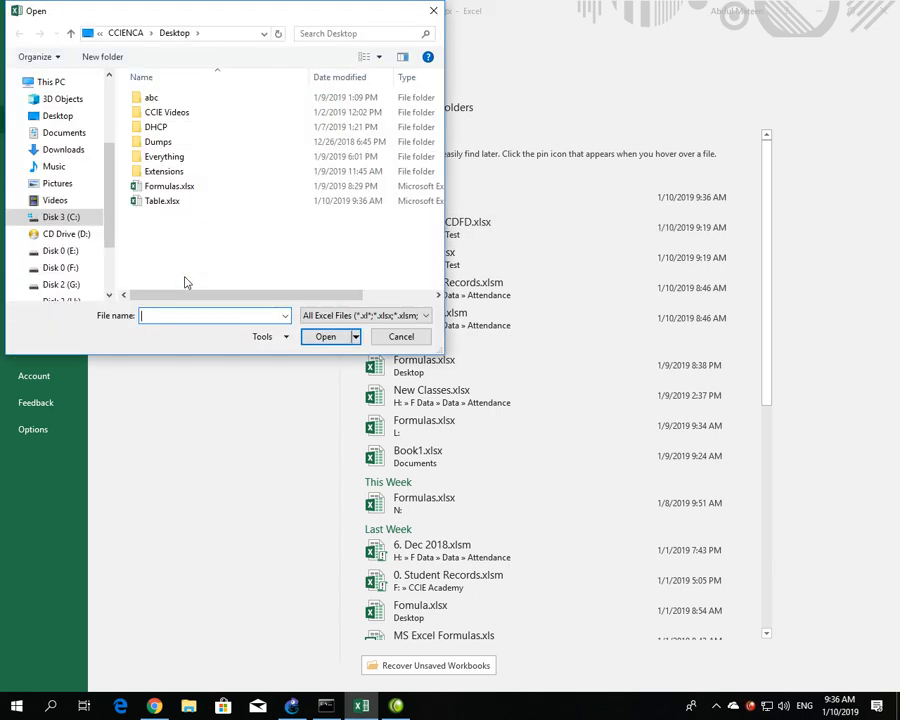
{"action": "double_click", "coordinate": [172, 187]}
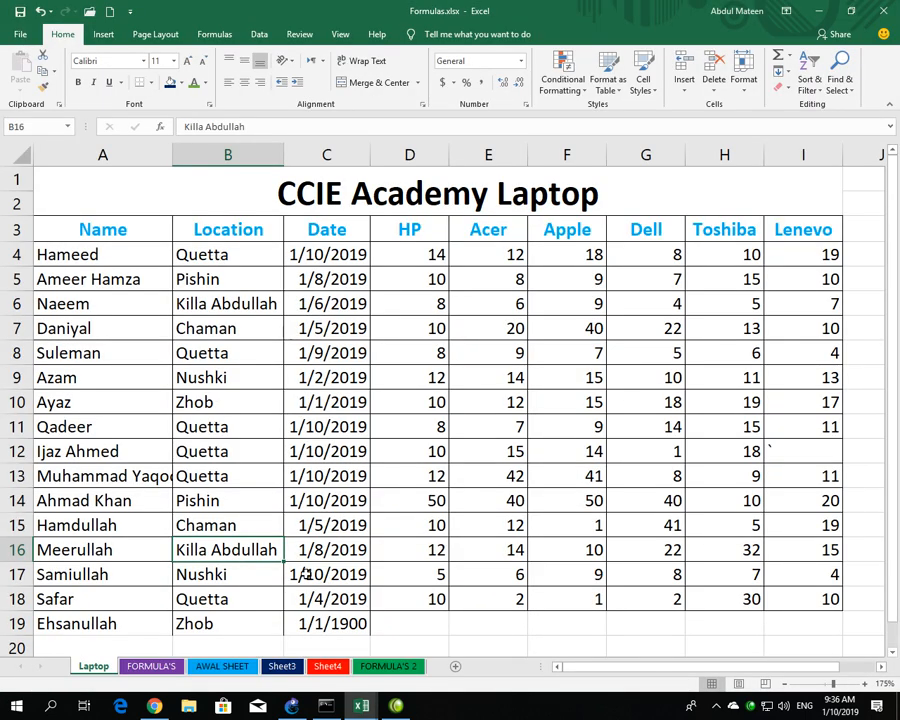
{"action": "mouse_move", "coordinate": [364, 708]}
{"action": "left_click", "coordinate": [340, 650]}
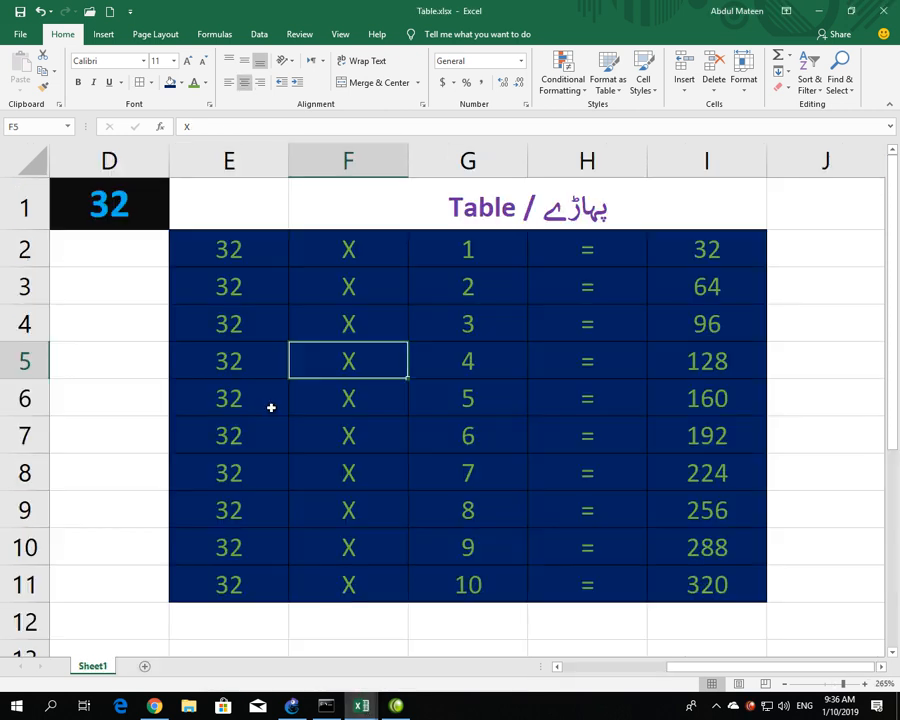
{"action": "left_click", "coordinate": [426, 620]}
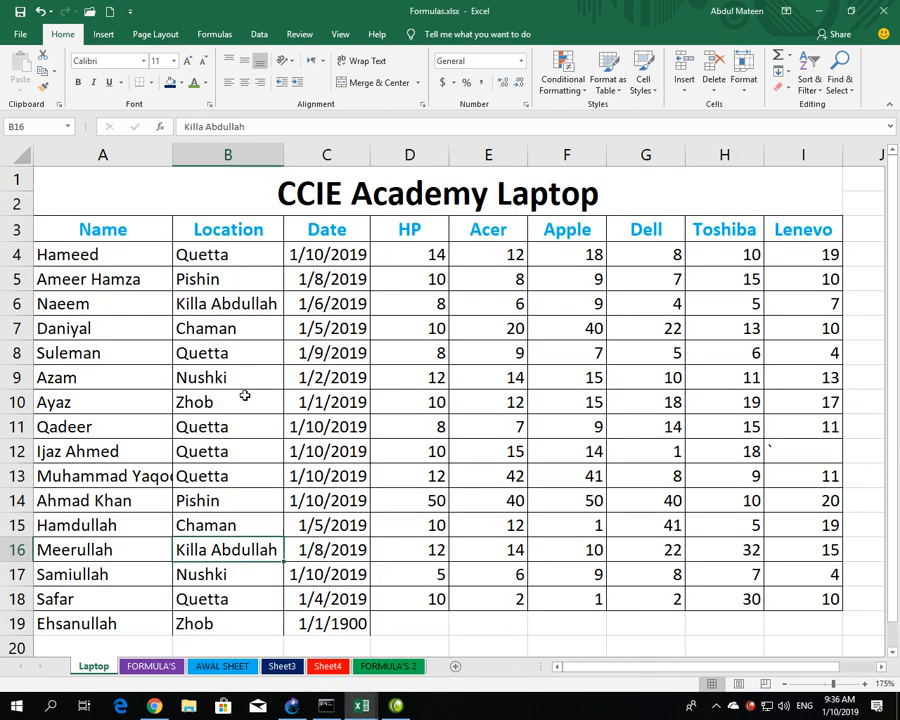
{"action": "left_click", "coordinate": [301, 652]}
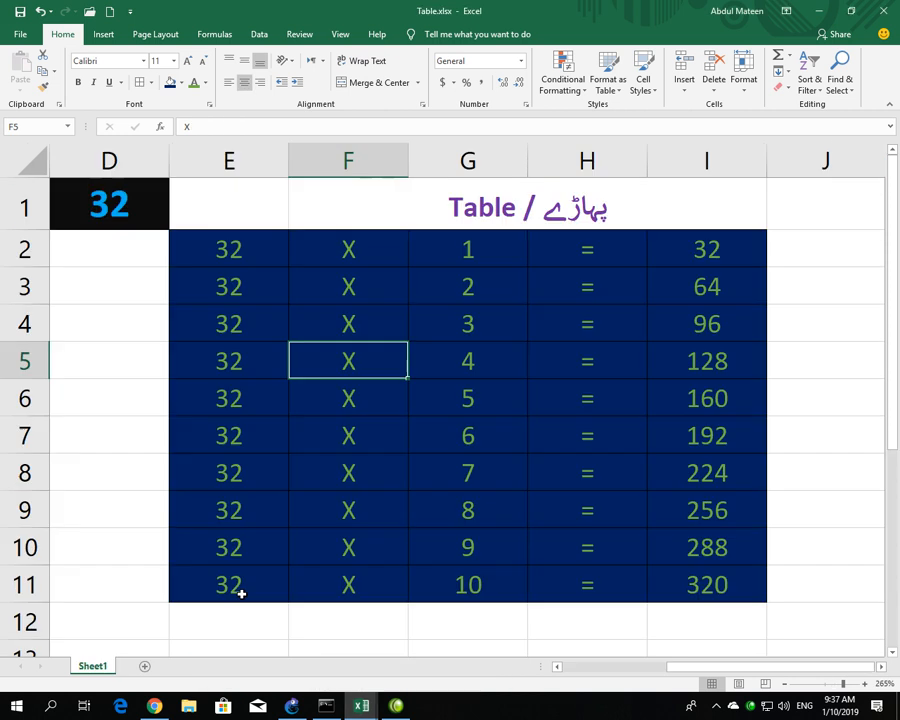
- Rename the Sheet1 worksheet of Table.xlsx as Table
{"action": "double_click", "coordinate": [93, 667]}
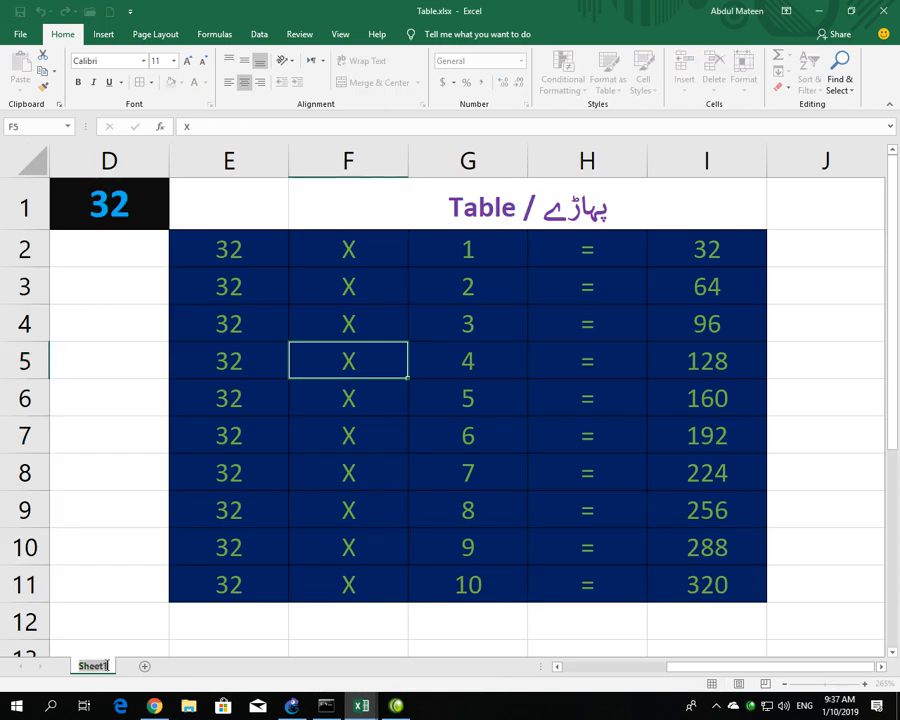
{"action": "type", "text": "A"}
{"action": "key", "text": "BackSpace"}
{"action": "type", "text": "Table"}
{"action": "key", "text": "Return"}
{"action": "left_click", "coordinate": [81, 620]}
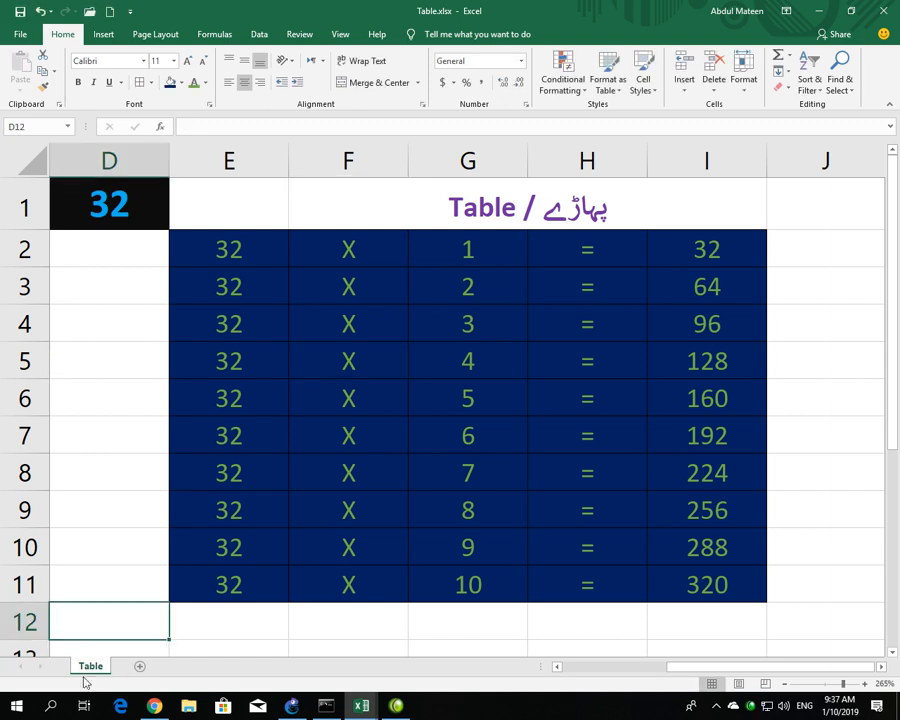
- Create a copy of the Table sheet in Formulas.xlsx, placed before the Laptop sheet
{"action": "right_click", "coordinate": [90, 664]}
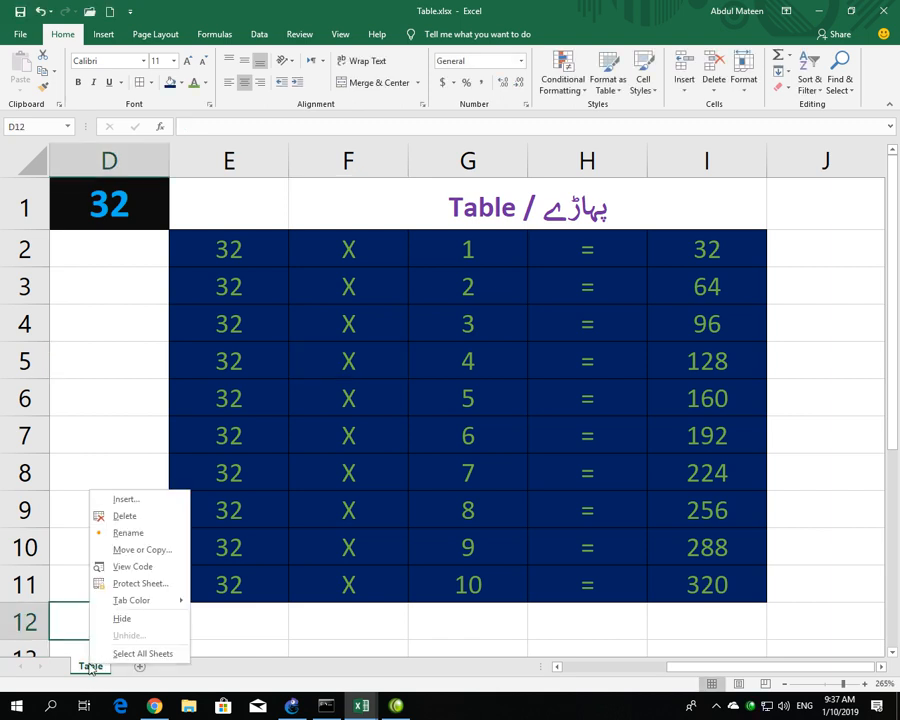
{"action": "left_click", "coordinate": [138, 552]}
{"action": "left_click", "coordinate": [72, 607]}
{"action": "left_click", "coordinate": [83, 502]}
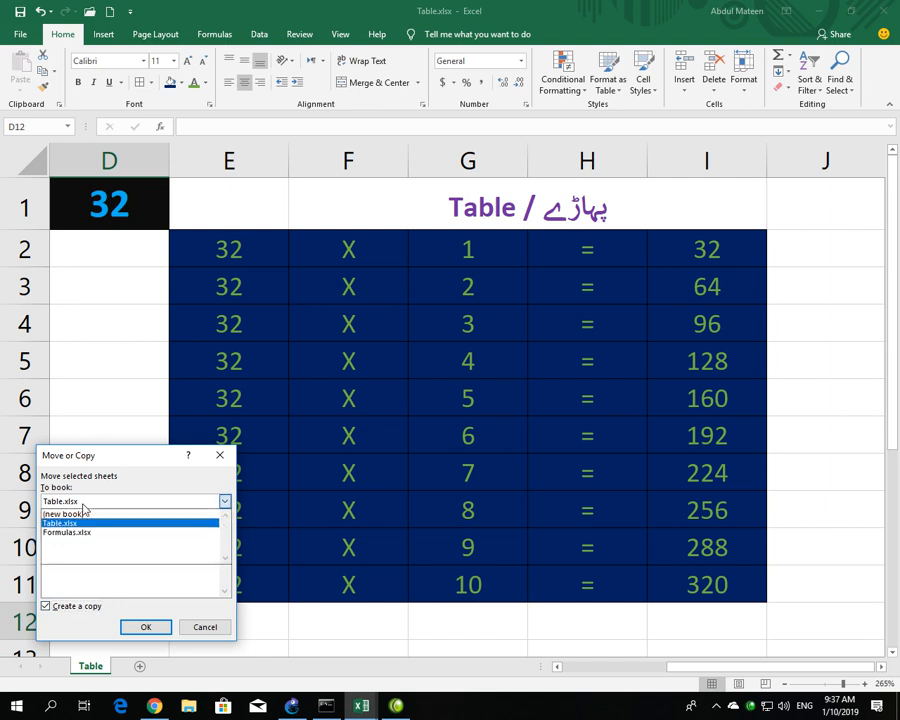
{"action": "left_click", "coordinate": [78, 532]}
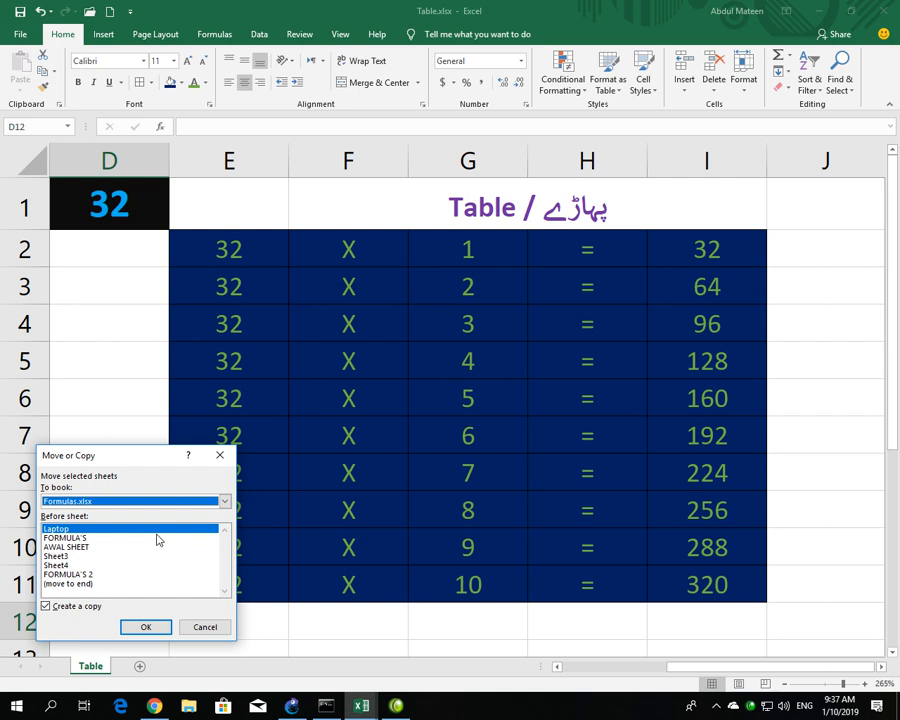
{"action": "left_click", "coordinate": [154, 630]}
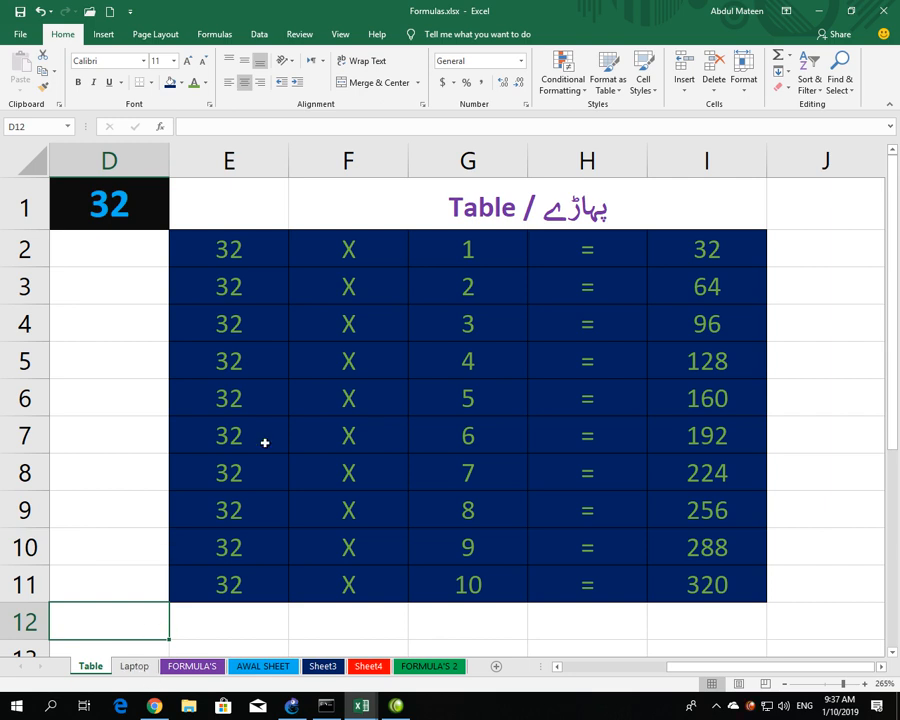
{"action": "left_click", "coordinate": [136, 316]}
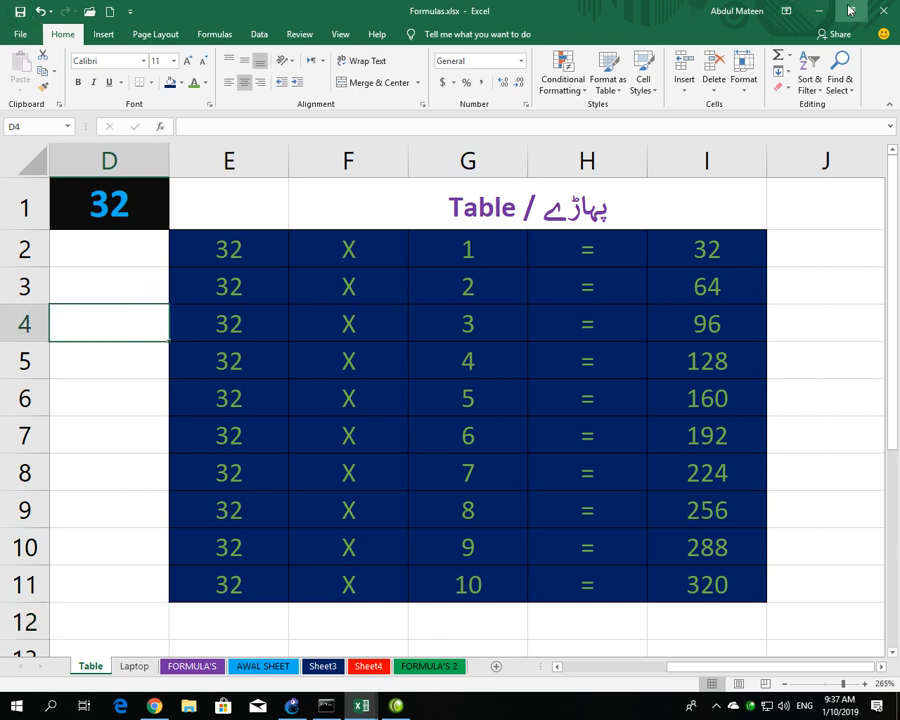
- Close the Table.xlsx workbook and save its changes
{"action": "left_click", "coordinate": [879, 11]}
{"action": "left_click", "coordinate": [884, 12]}
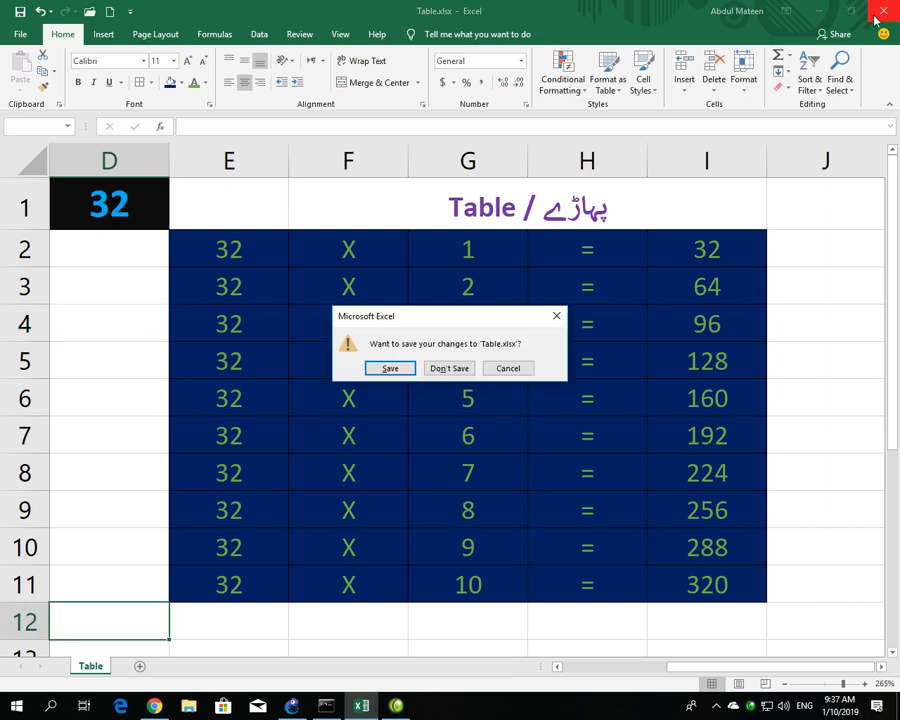
{"action": "left_click", "coordinate": [380, 368]}
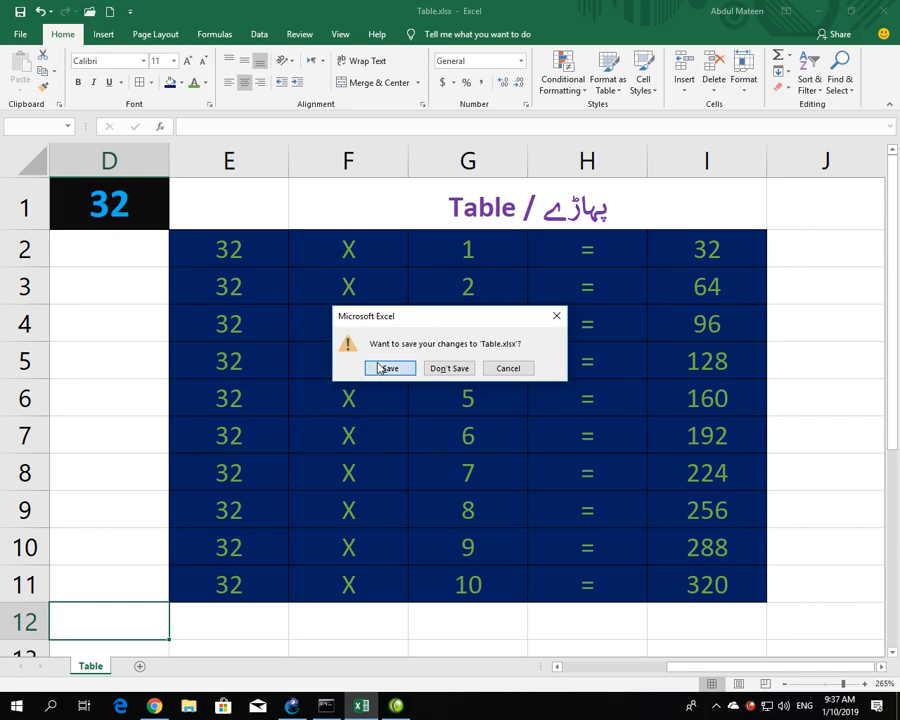